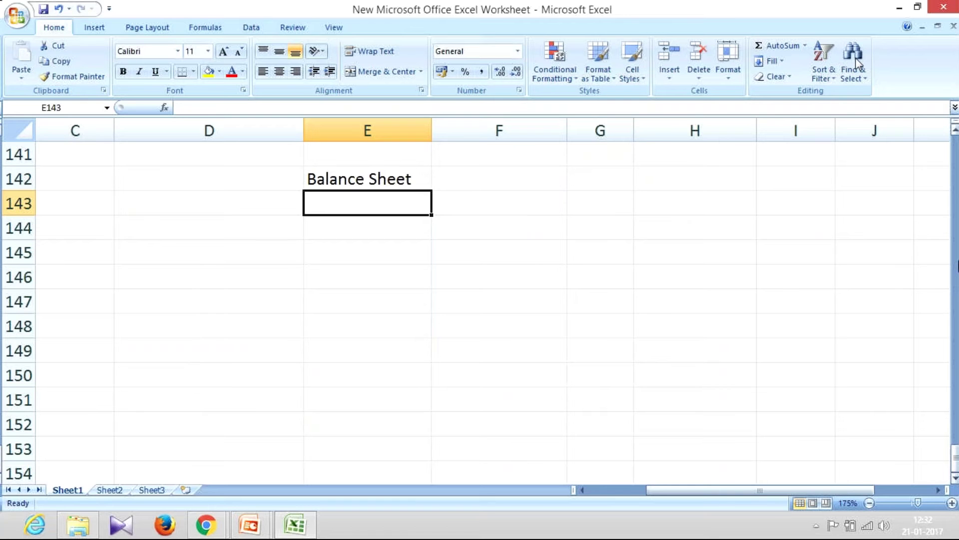
# - Fill row 143 under the Balance Sheet heading with Equity 100 in D143:E143 and Total Assets 100 in F143:G143
pyautogui.press('Left')
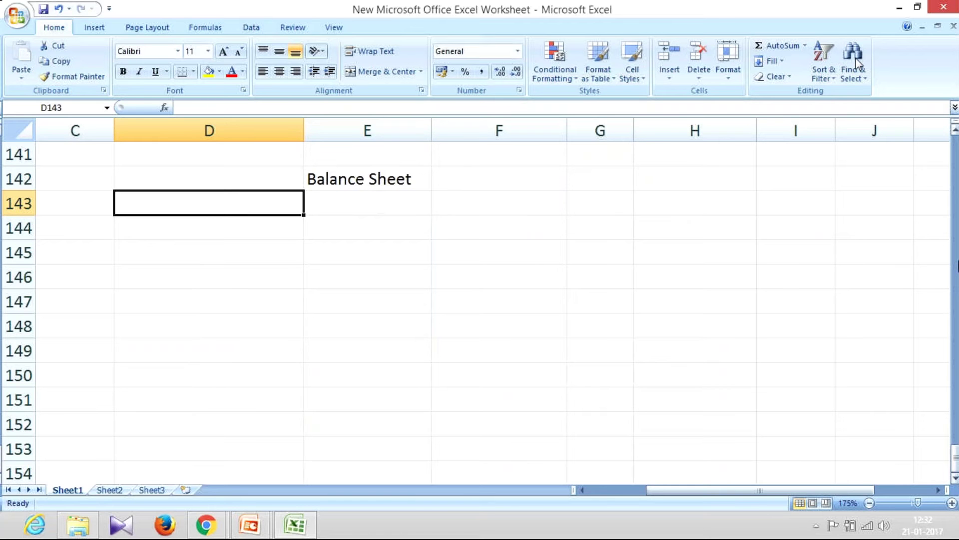
pyautogui.write('Eq')
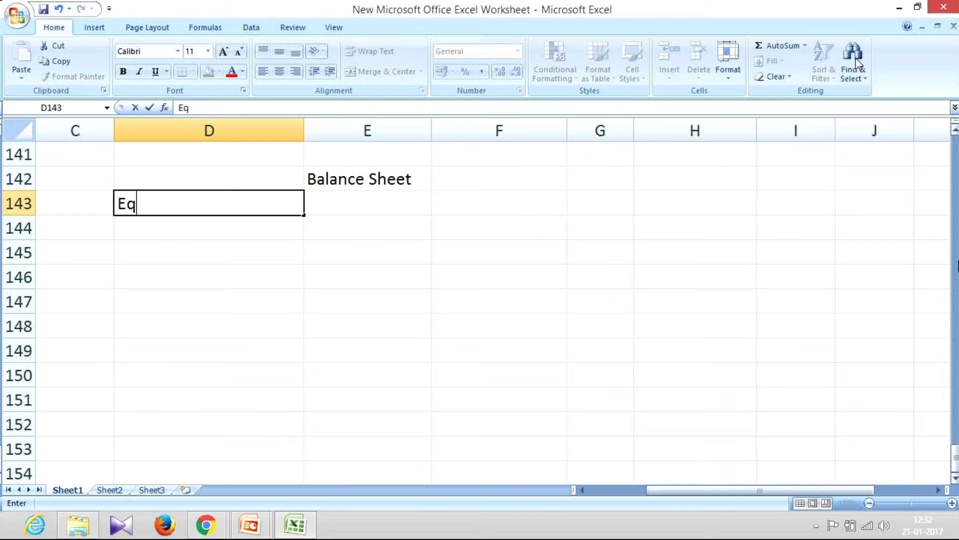
pyautogui.write('uity')
pyautogui.press('Tab')
pyautogui.write('100')
pyautogui.press('Tab')
pyautogui.write('Total Assets')
pyautogui.press('Tab')
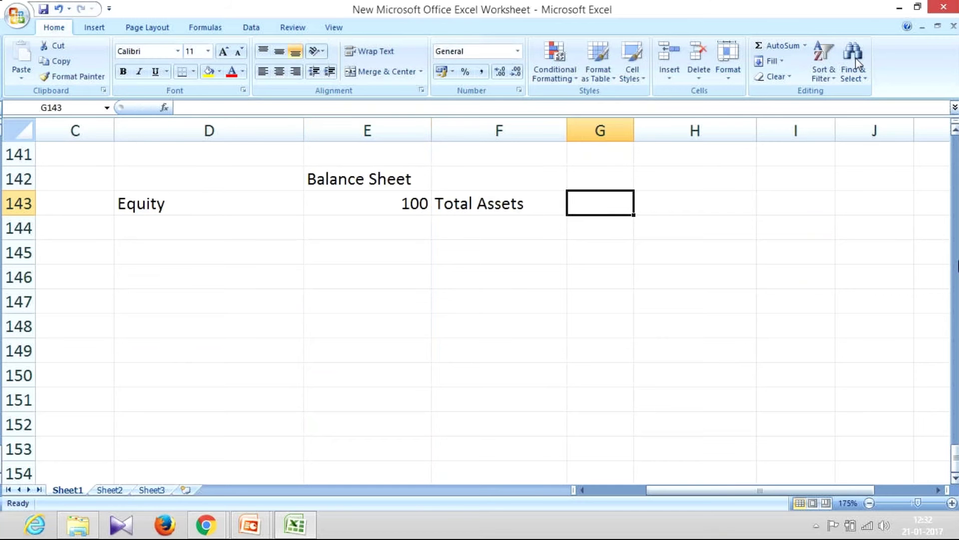
pyautogui.write('100')
pyautogui.press('Down')
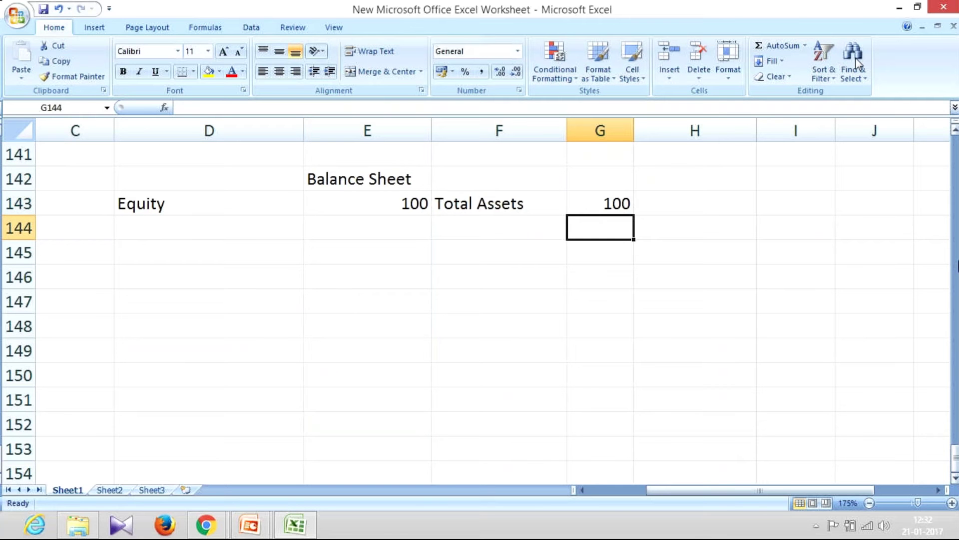
pyautogui.press('Up')
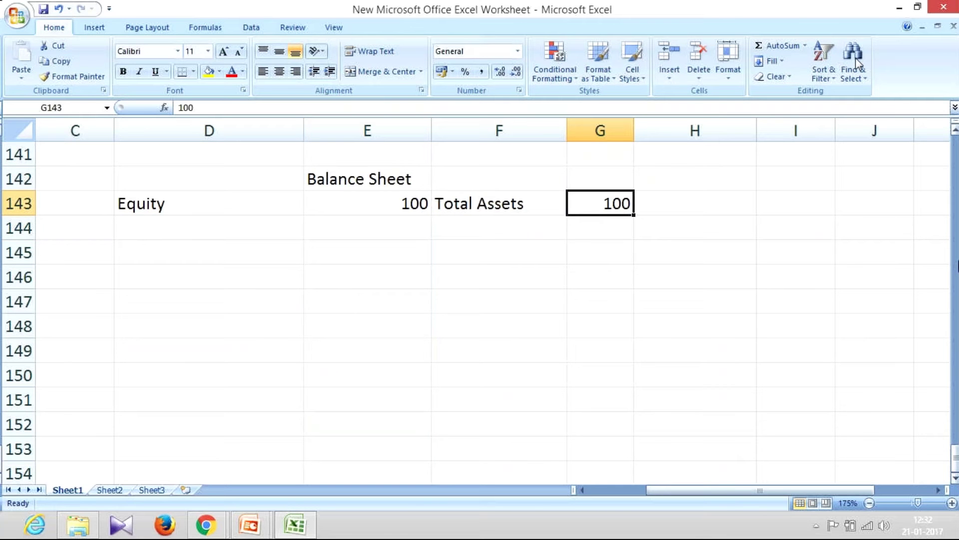
pyautogui.hotkey('shift', 'Left')
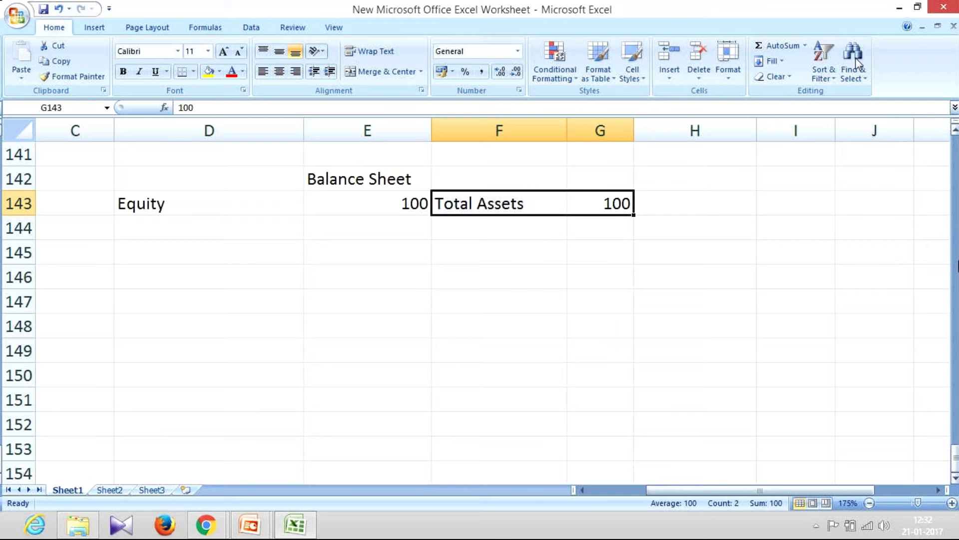
pyautogui.press('Left')
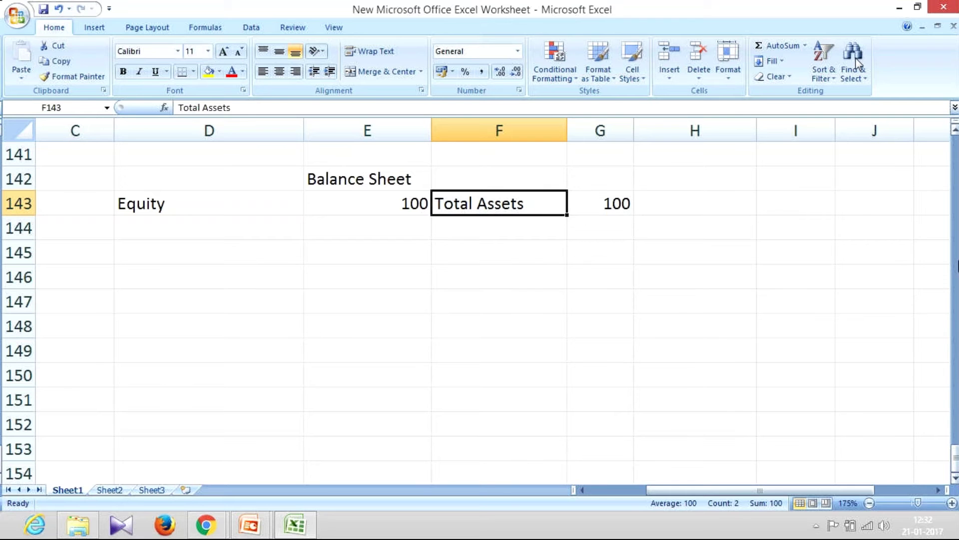
pyautogui.hotkey('shift', 'Right')
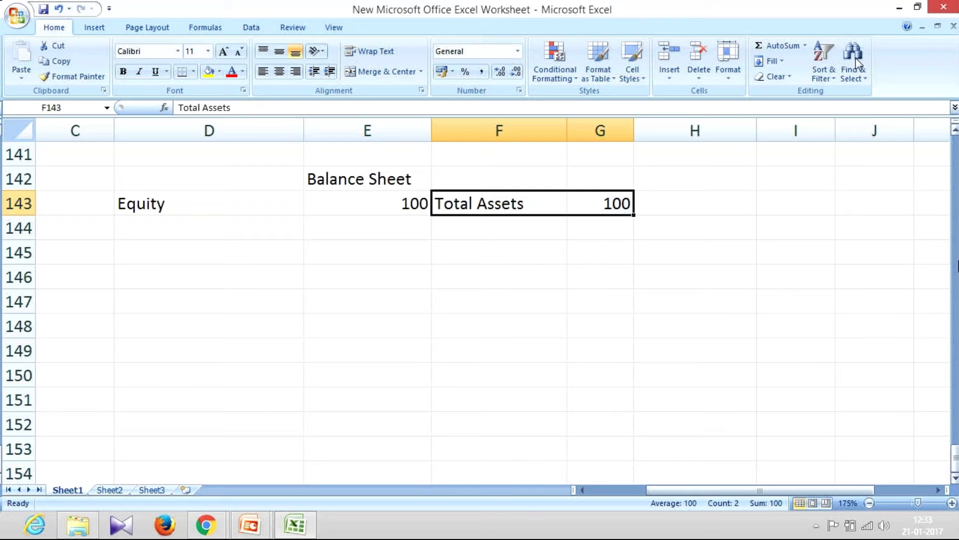
# - Enter the heading "Income Statement" in cell E145, below the balance sheet figures
pyautogui.press('Down')
pyautogui.press('Down')
pyautogui.press('Left')
pyautogui.write('Sa')
pyautogui.press('BackSpace')
pyautogui.press('BackSpace')
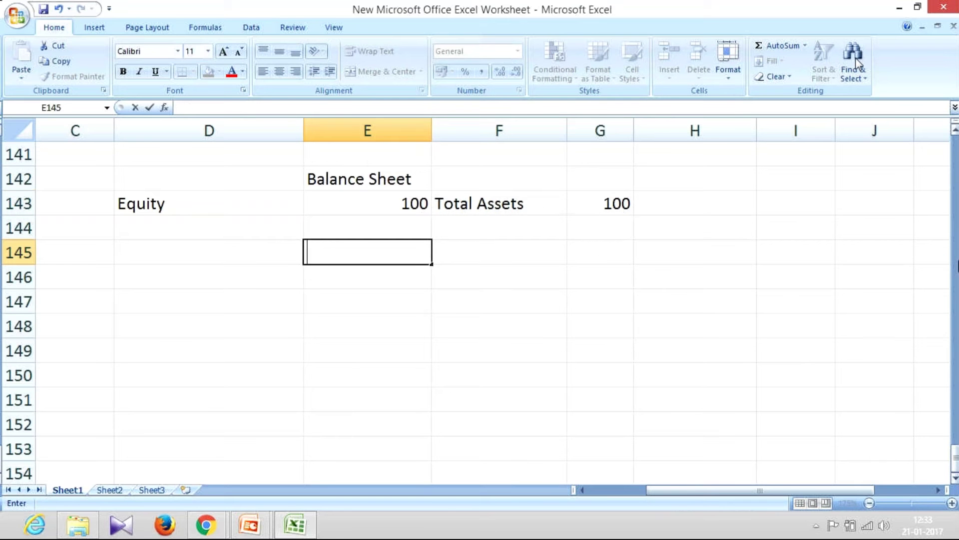
pyautogui.write('Income ')
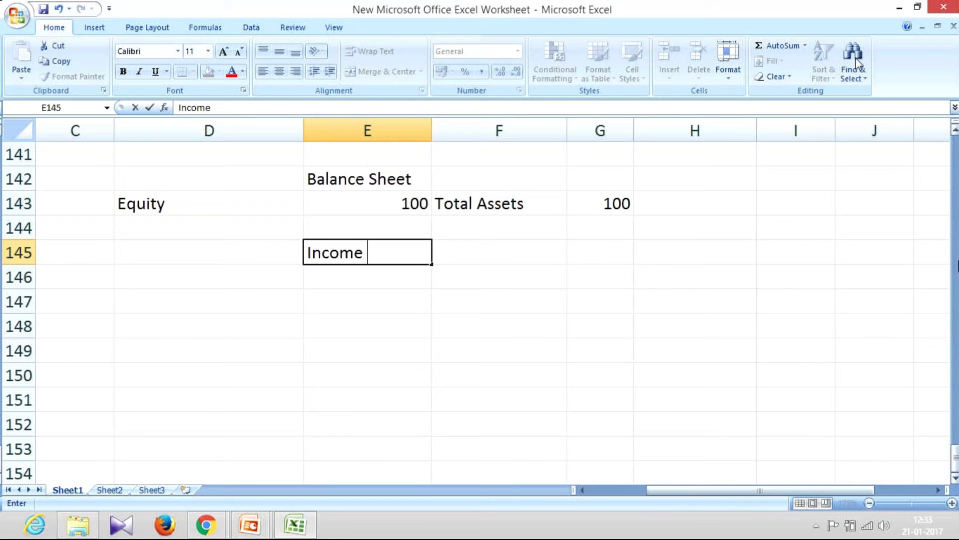
pyautogui.write('Statement')
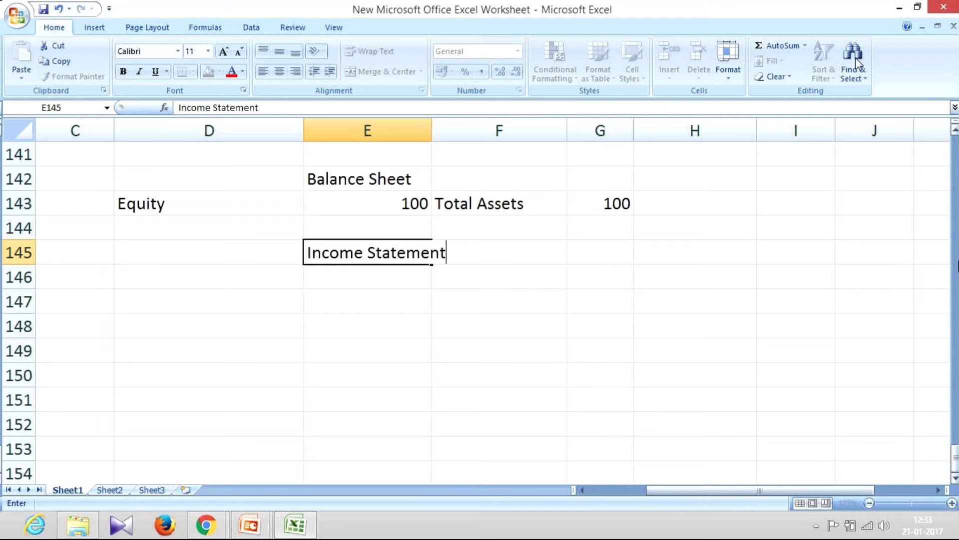
pyautogui.hotkey('ctrl', 'Return')
# - Add a Sales entry of 50 to the income statement in cells F146:G146
pyautogui.press('Right')
pyautogui.press('Down')
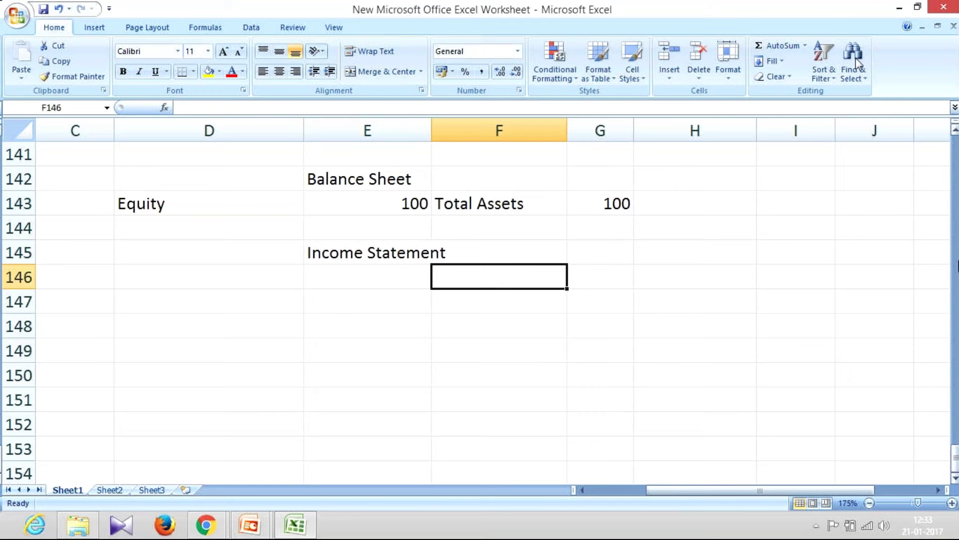
pyautogui.write('Sales')
pyautogui.press('Tab')
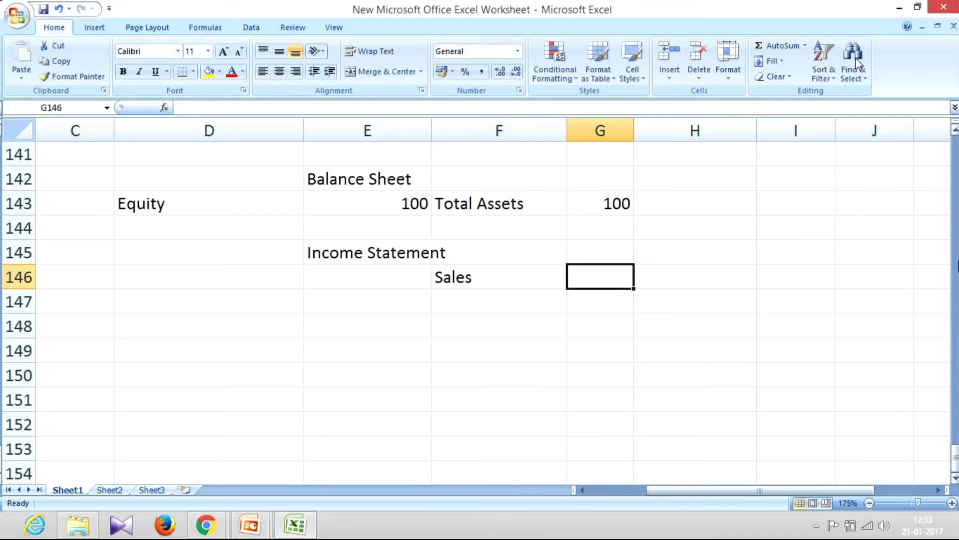
pyautogui.write('50')
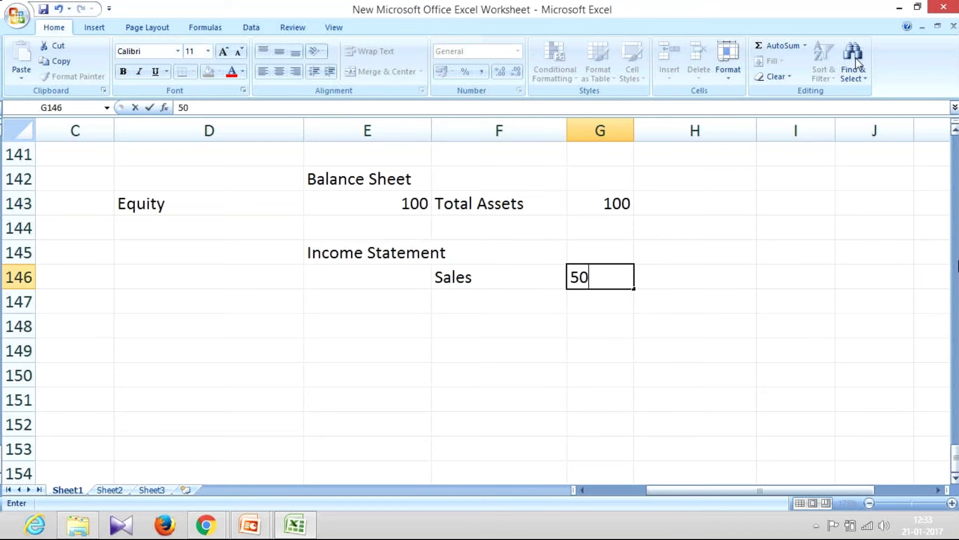
pyautogui.press('Return')
pyautogui.press('Up')
pyautogui.press('Up')
pyautogui.press('Up')
pyautogui.press('Up')
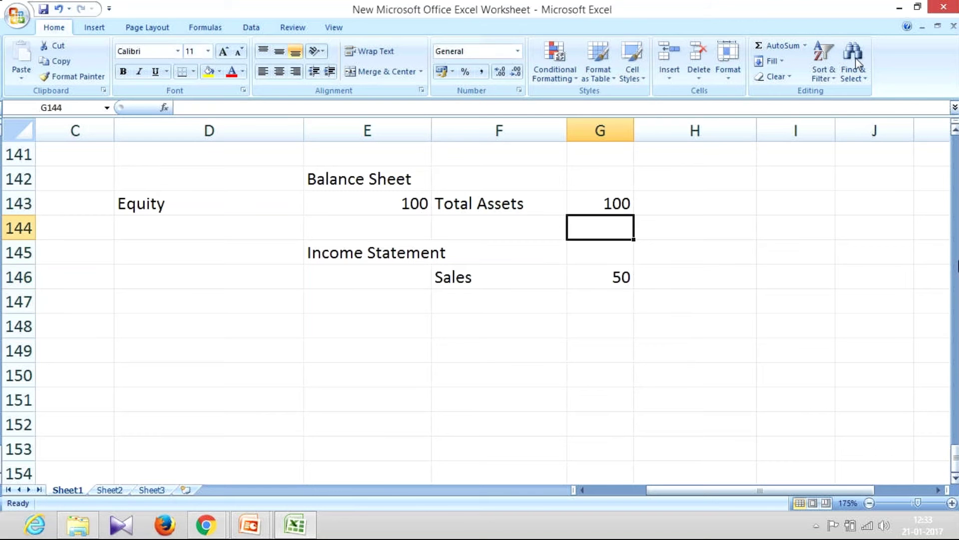
pyautogui.press('Down')
pyautogui.press('Down')
pyautogui.press('Down')
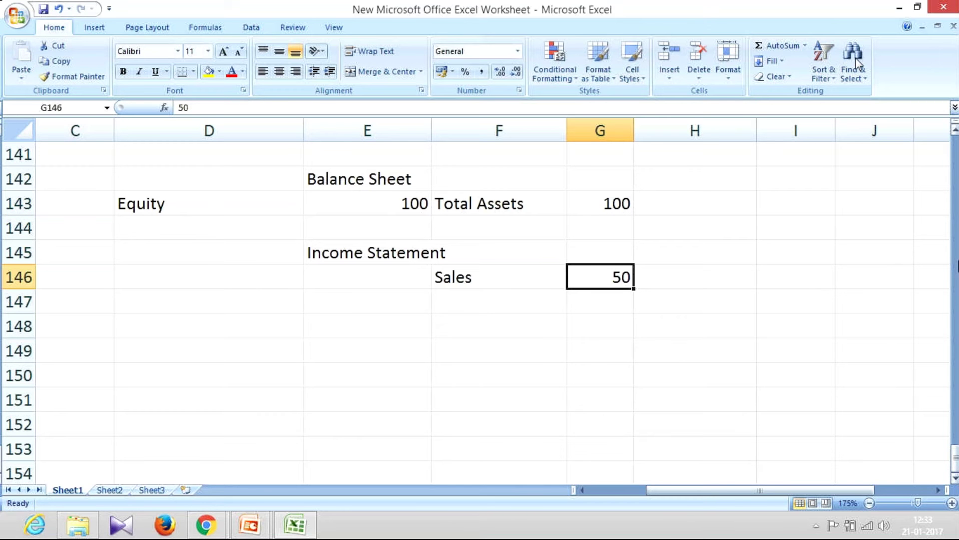
pyautogui.hotkey('shift', 'Left')
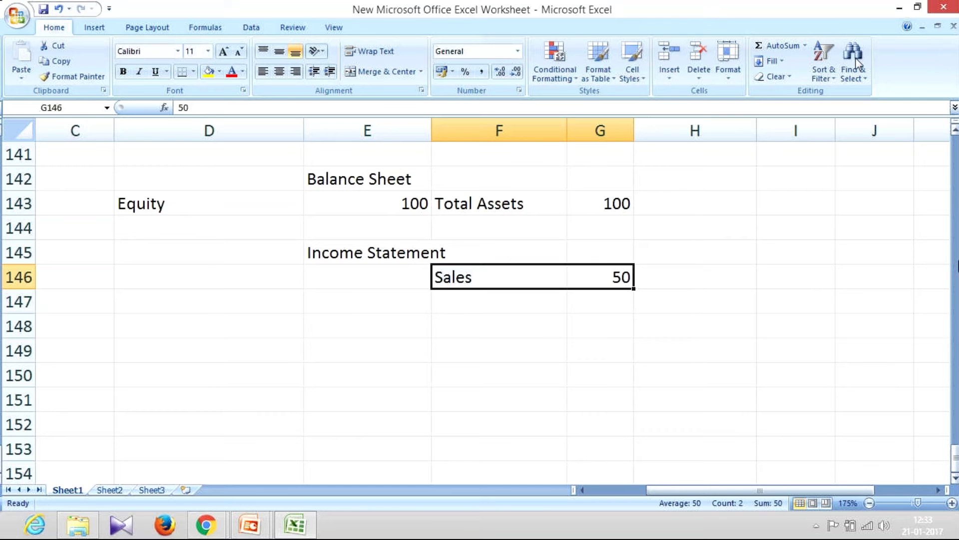
# - Add an Expenses entry of 45 to the income statement in cells D146:E146
pyautogui.press('Left')
pyautogui.press('Left')
pyautogui.press('Left')
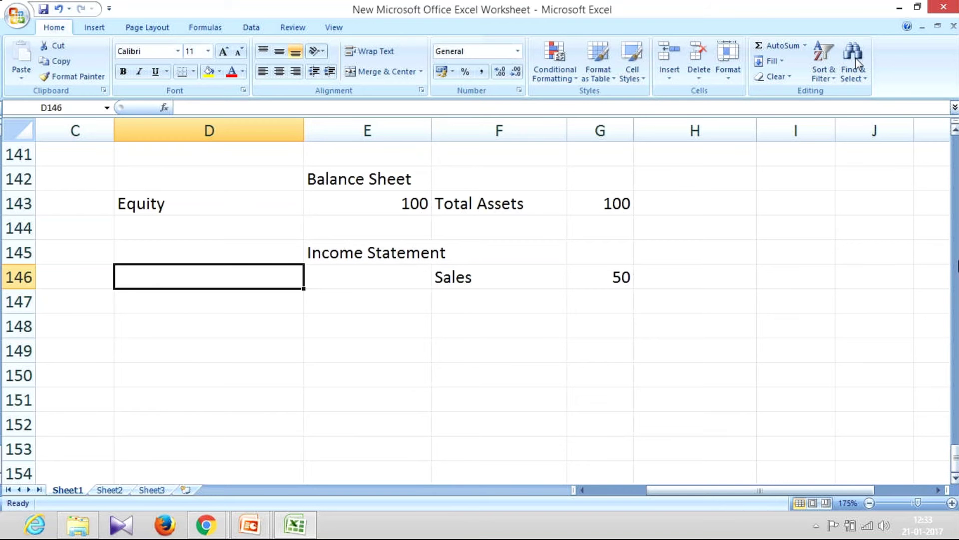
pyautogui.write('Expen')
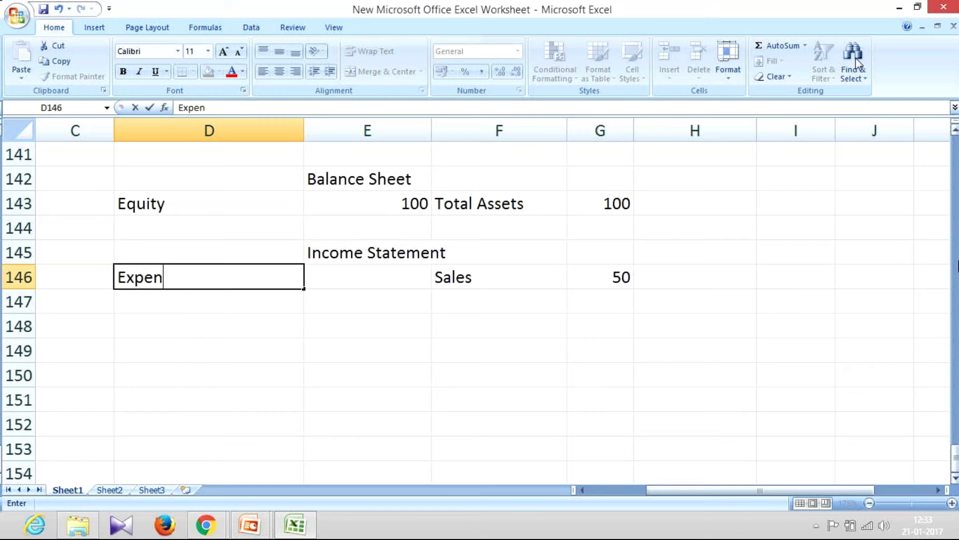
pyautogui.write('ses')
pyautogui.press('Right')
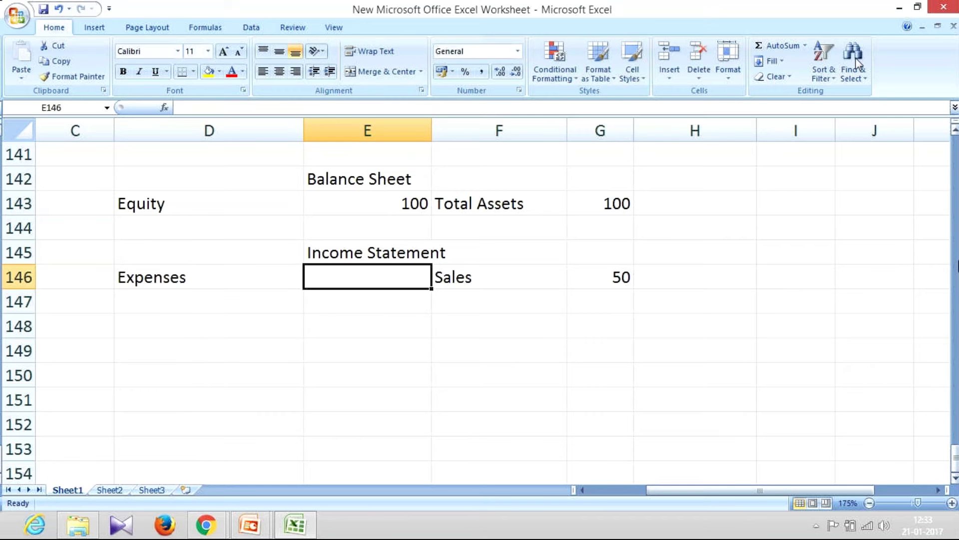
pyautogui.write('45')
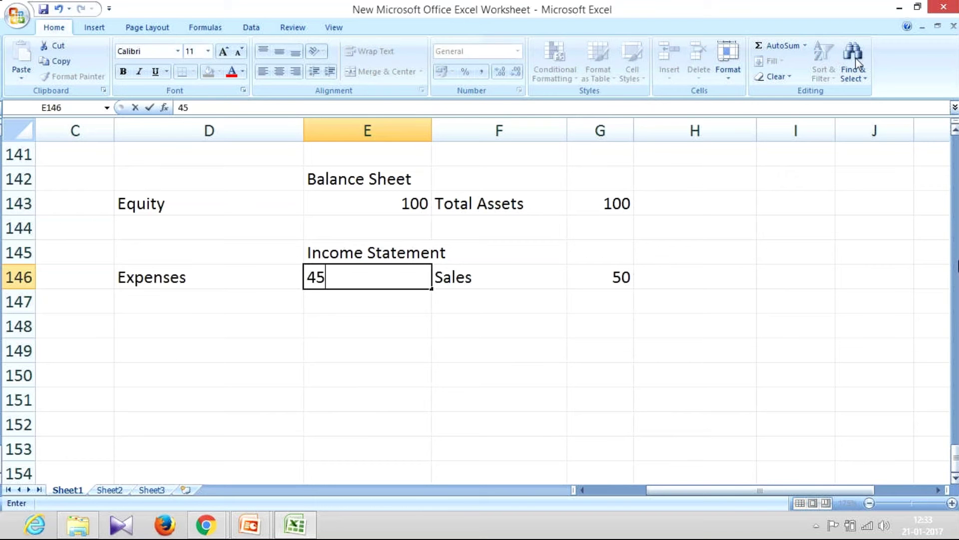
pyautogui.press('Return')
# - Label D147 "Profit" and calculate sales minus expenses in E147 with the formula =G146-E146
pyautogui.press('Left')
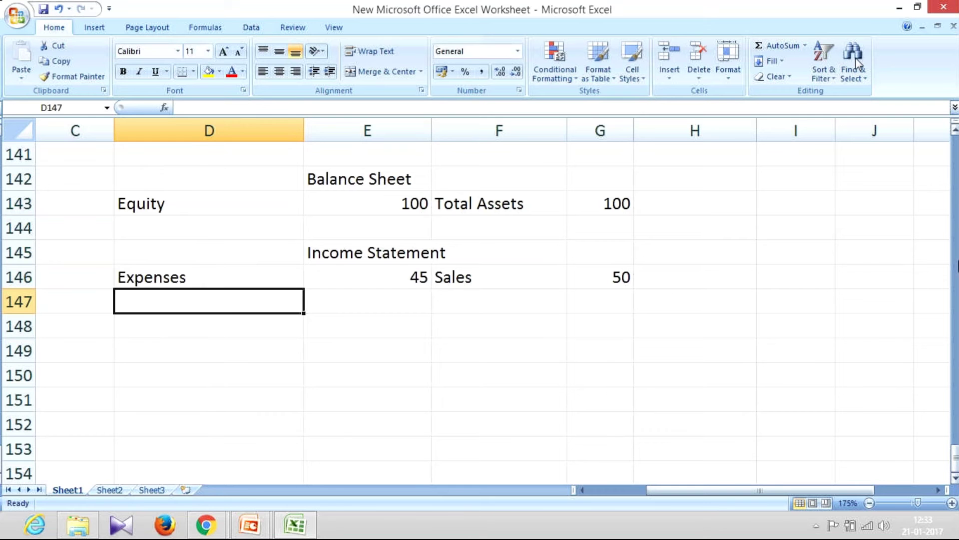
pyautogui.write('Profit')
pyautogui.press('Return')
pyautogui.press('Up')
pyautogui.press('Right')
pyautogui.write('=')
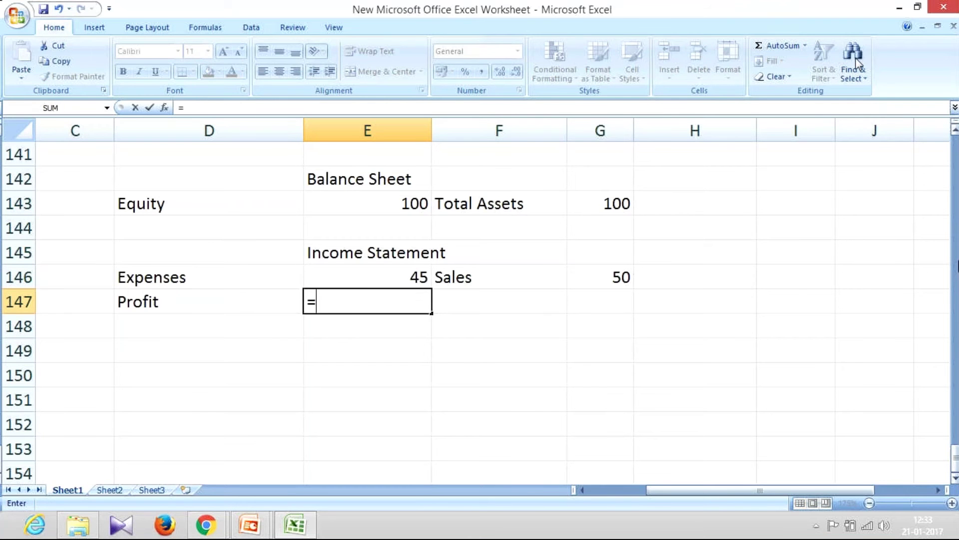
pyautogui.press('Up')
pyautogui.press('Right')
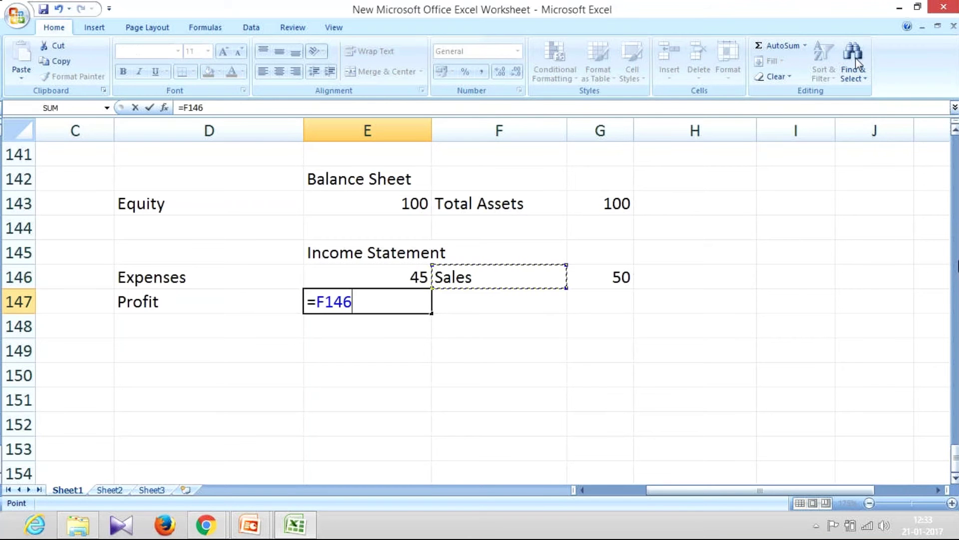
pyautogui.press('Right')
pyautogui.write('-')
pyautogui.press('Up')
pyautogui.press('Return')
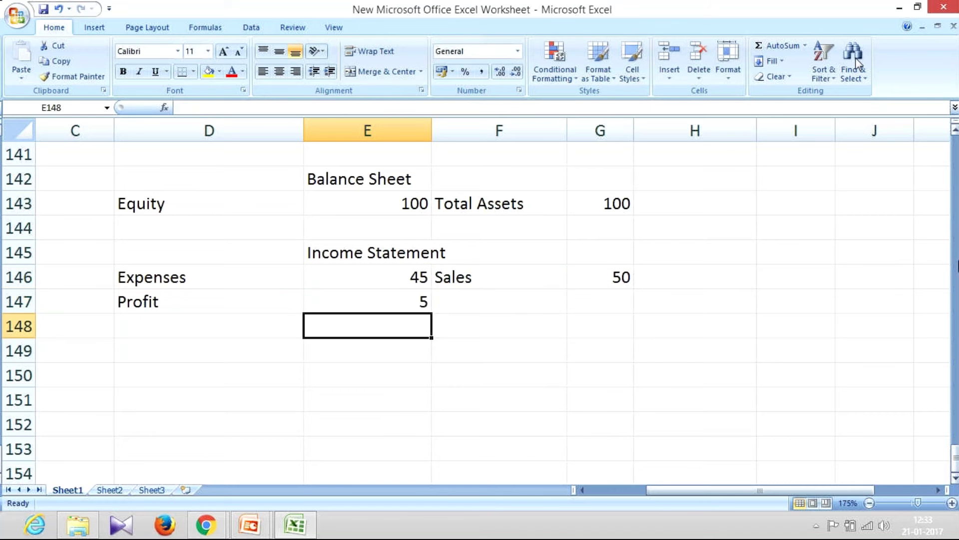
# - Link E150 to the income statement's profit amount with =E147 and label D150 "Profit"
pyautogui.press('Up')
pyautogui.hotkey('shift', 'Left')
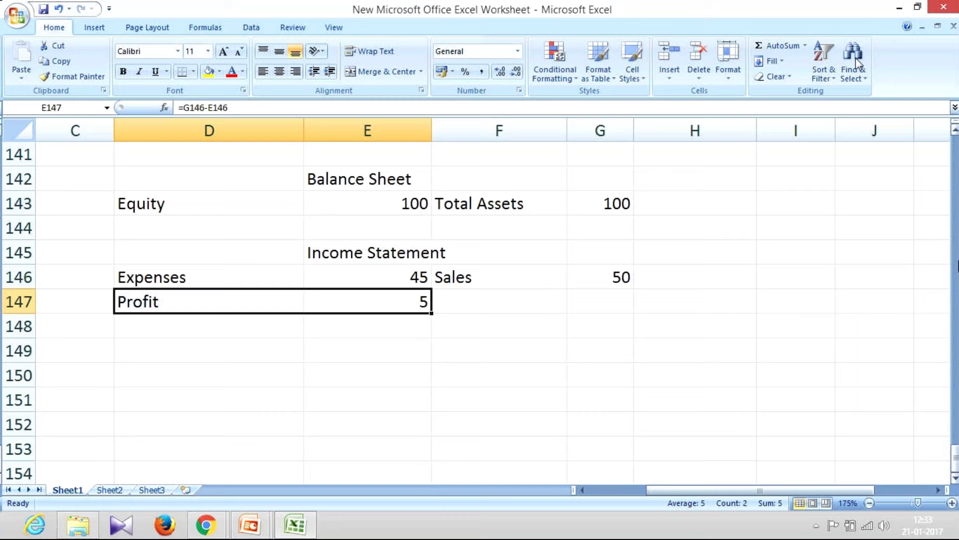
pyautogui.press('Down')
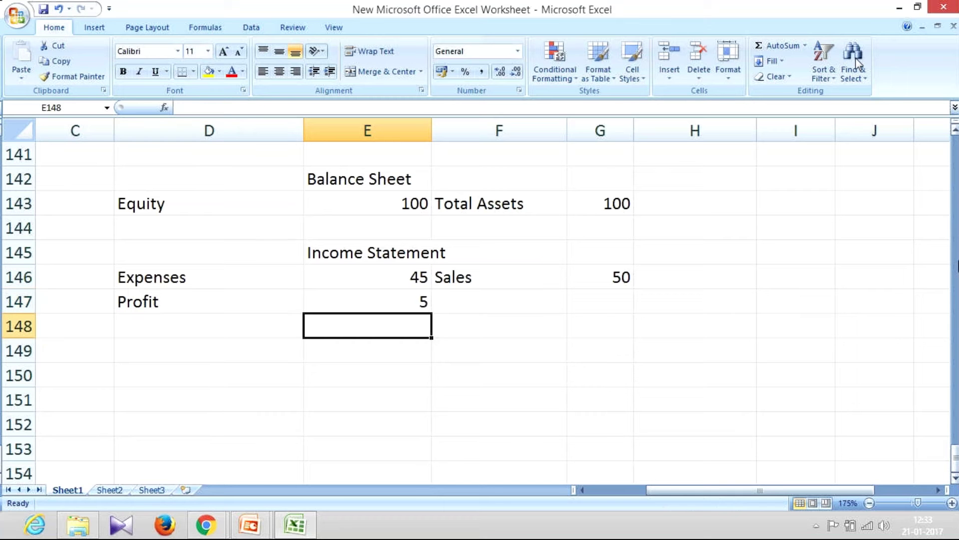
pyautogui.press('Down')
pyautogui.press('Down')
pyautogui.write('=')
pyautogui.press('Up')
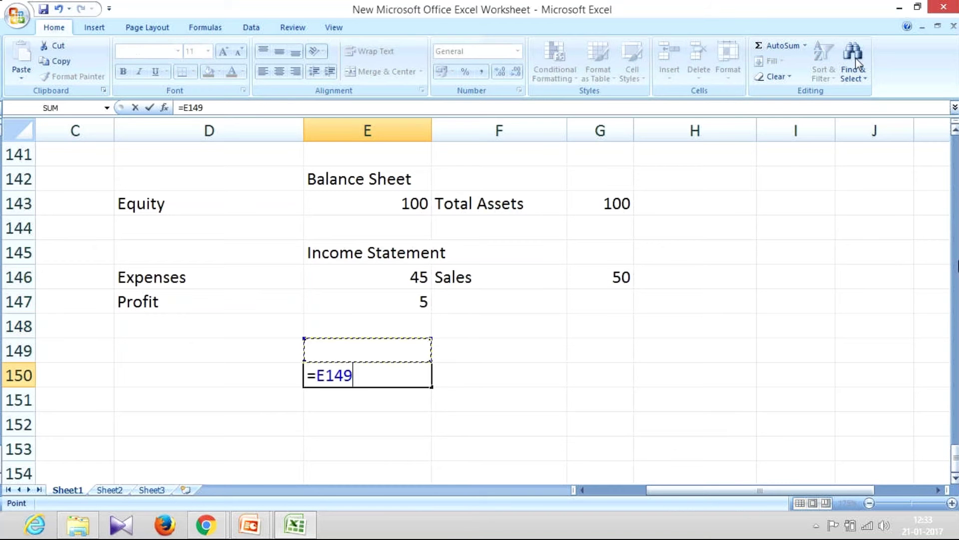
pyautogui.press('Up')
pyautogui.press('Up')
pyautogui.hotkey('ctrl', 'Return')
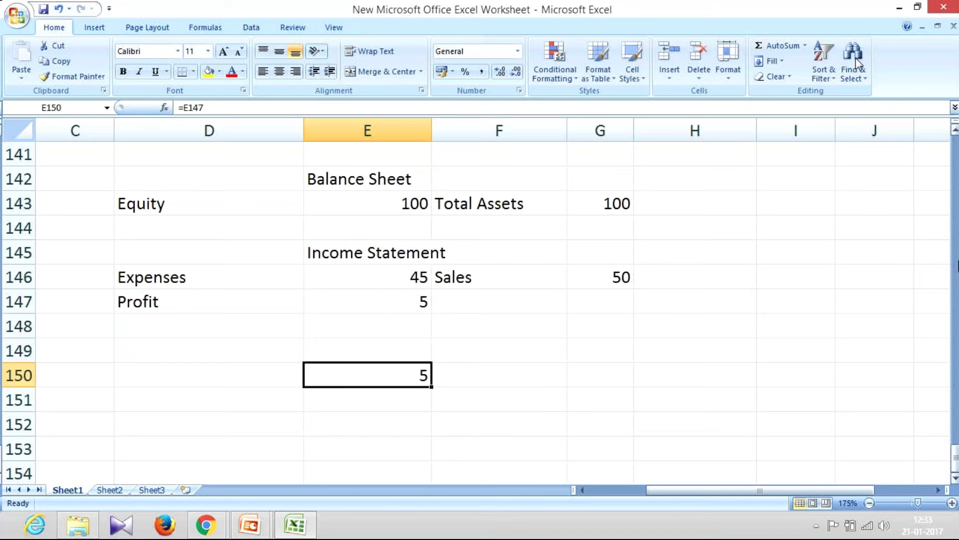
pyautogui.press('Left')
pyautogui.write('Profit')
pyautogui.press('Return')
# - Link cell D151 to the balance sheet's Equity label with the formula =D143
pyautogui.write('=')
pyautogui.press('Up')
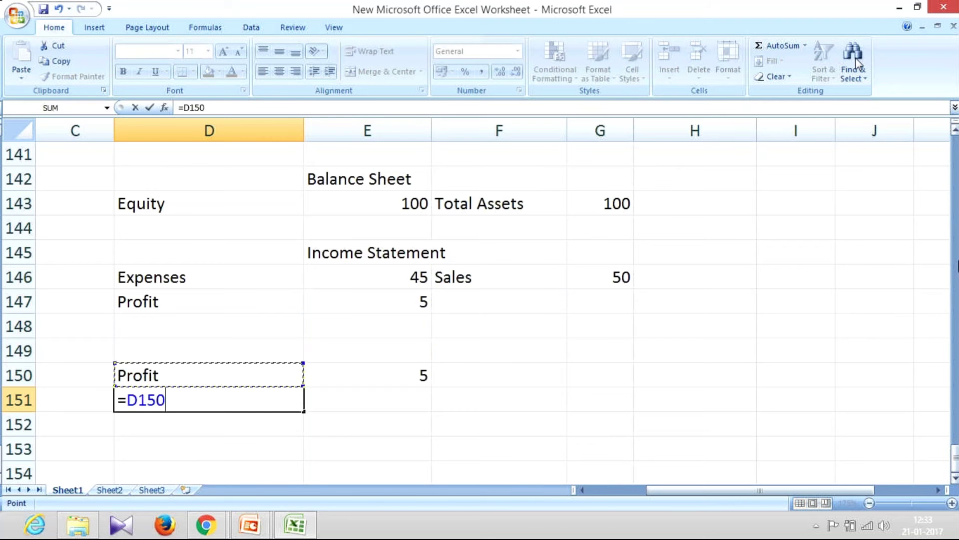
pyautogui.press('Up')
pyautogui.press('Up')
pyautogui.press('Up')
pyautogui.press('Up')
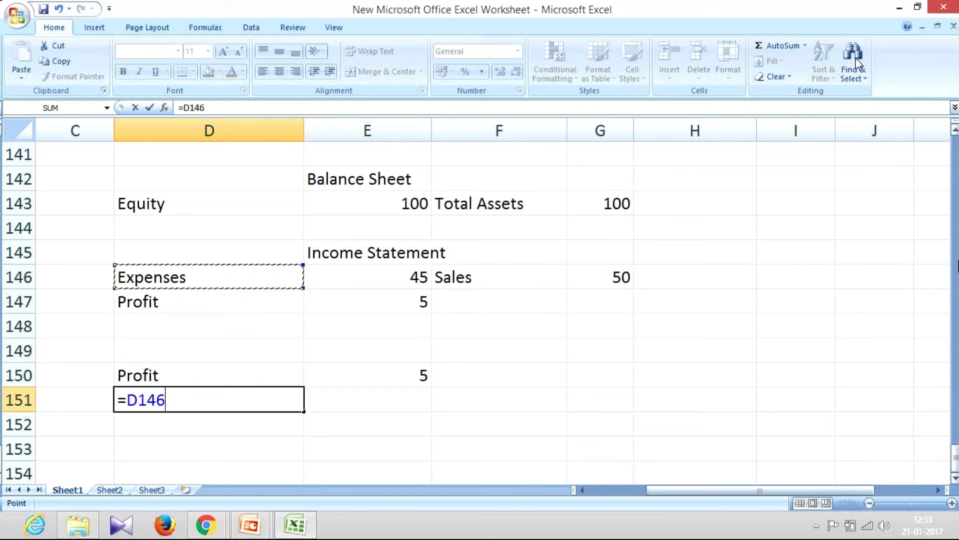
pyautogui.press('Up')
pyautogui.press('Up')
pyautogui.press('Up')
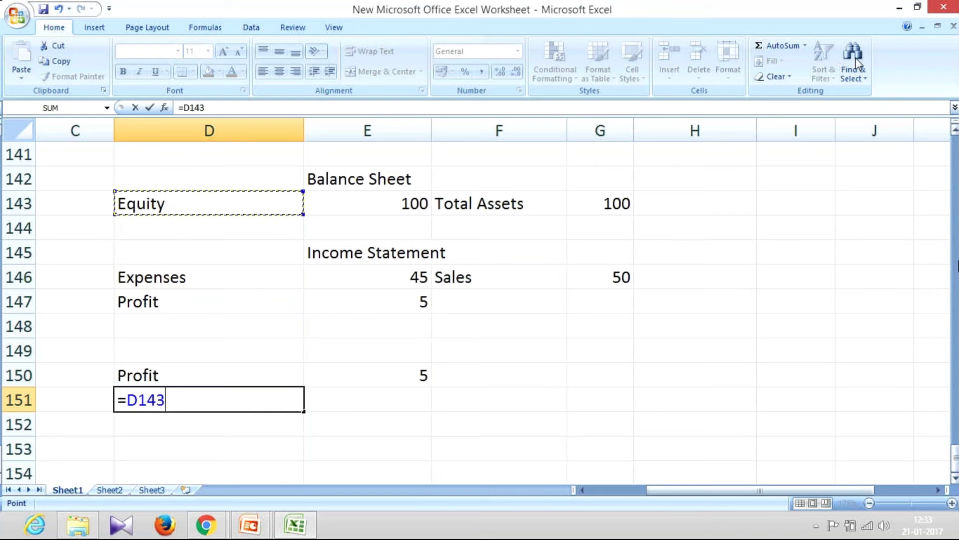
pyautogui.press('Return')
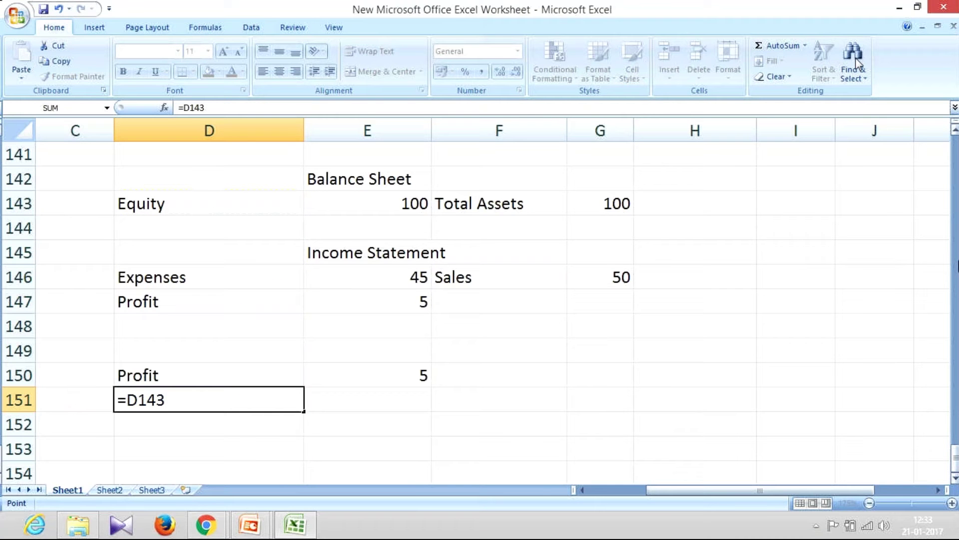
pyautogui.hotkey('ctrl', 'Return')
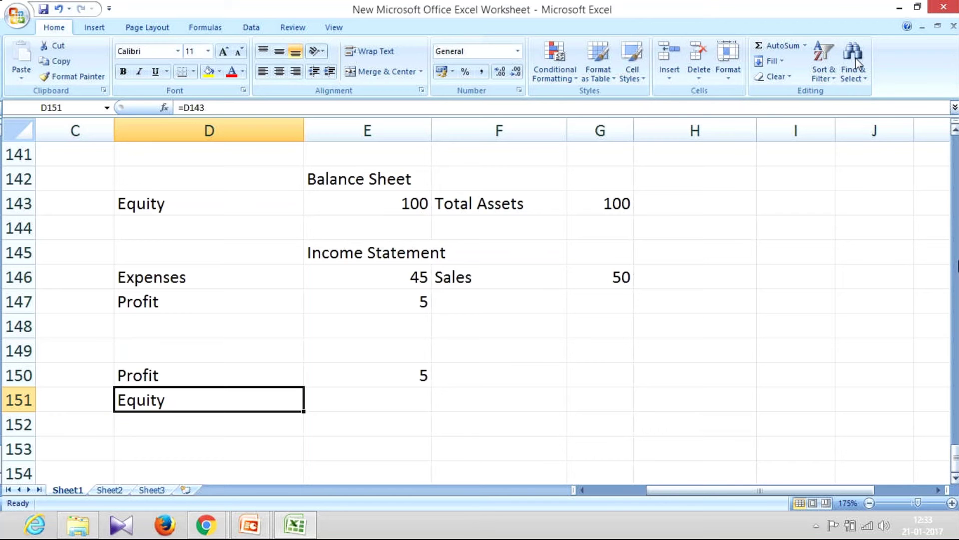
# - Copy the Equity link formula from D151 into E151 to bring in the equity amount
pyautogui.hotkey('ctrl', 'c')
pyautogui.press('Right')
pyautogui.press('Return')
# - Calculate profit divided by equity in E152 with the formula =E150/E151 and format the result as a percentage
pyautogui.write('=')
pyautogui.press('Up')
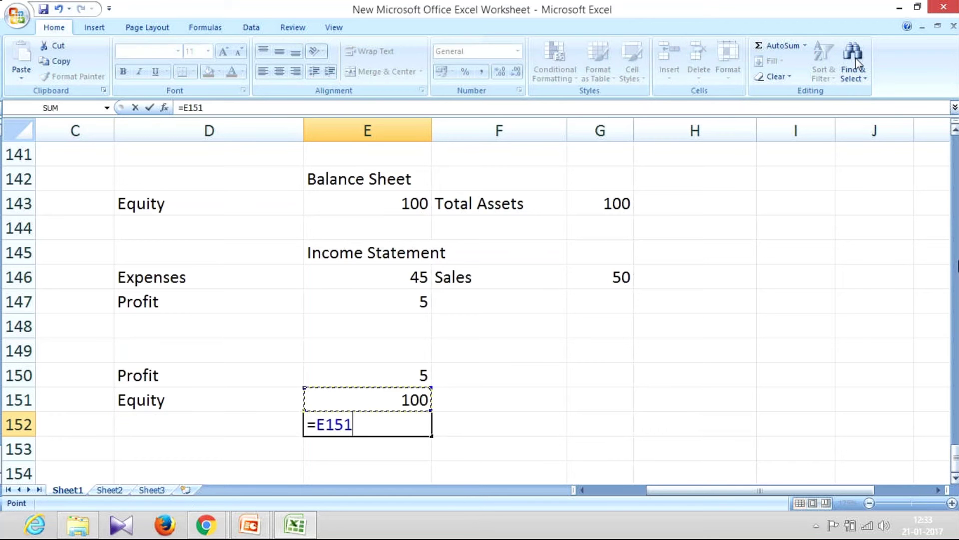
pyautogui.press('Up')
pyautogui.write('/')
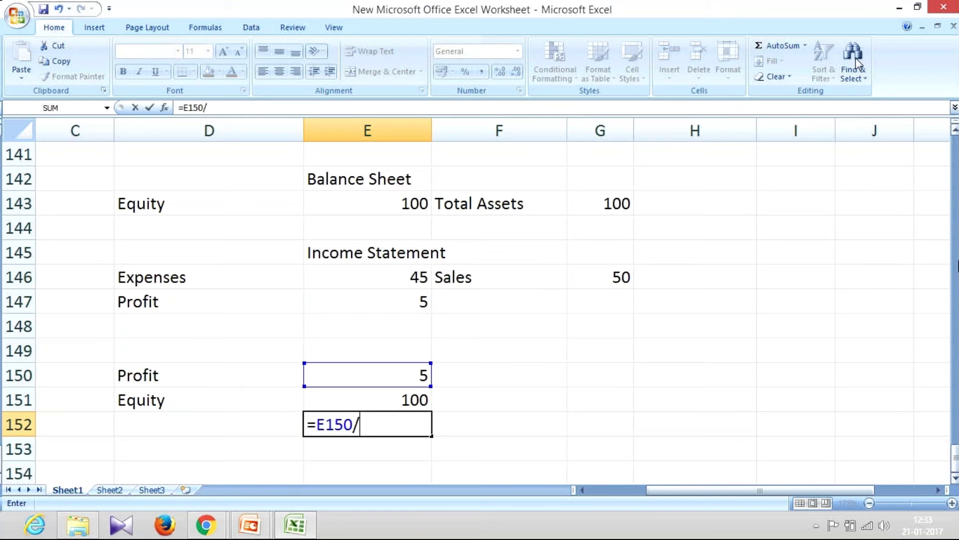
pyautogui.press('Up')
pyautogui.hotkey('ctrl', 'Return')
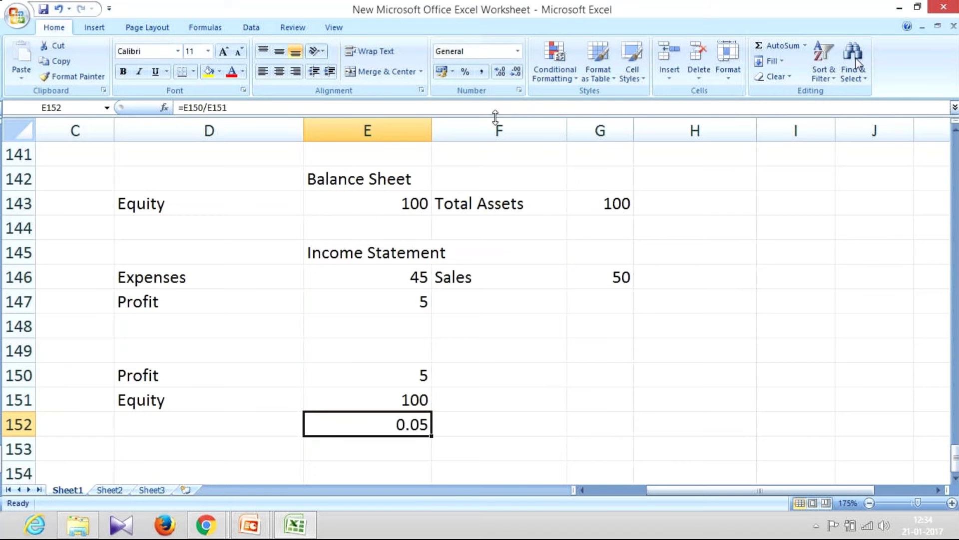
pyautogui.hotkey('ctrl', 'shift', '5')
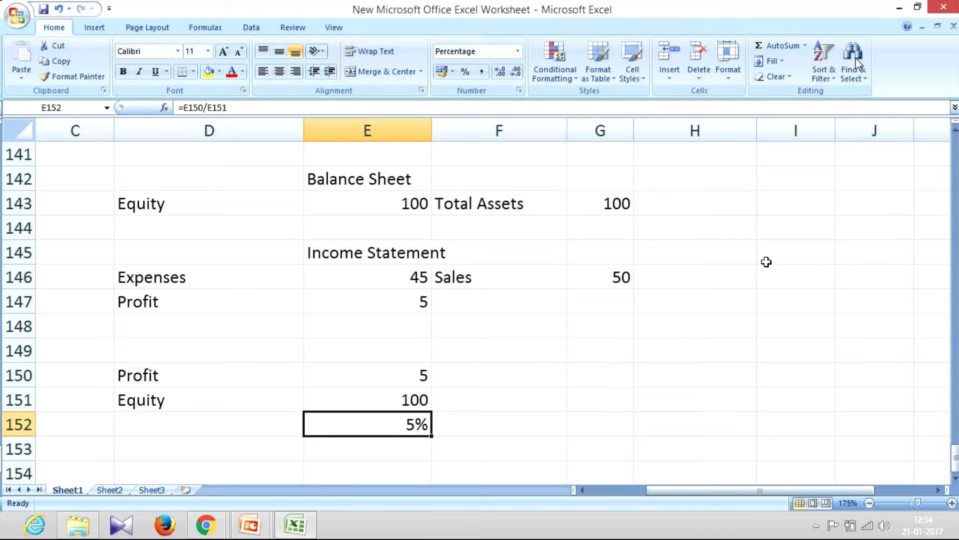
# - Replace the Expenses amount in E146 with the formula =G146*90%, so that expenses depend on sales
pyautogui.press('Up')
pyautogui.press('Up')
pyautogui.press('Up')
pyautogui.press('Up')
pyautogui.press('Up')
pyautogui.press('Up')
pyautogui.press('Right')
pyautogui.press('Right')
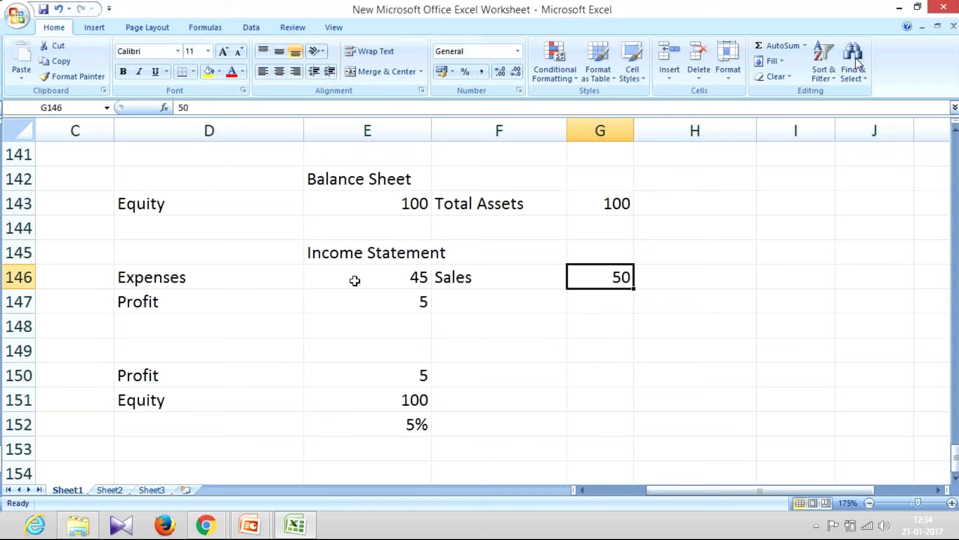
pyautogui.click(374, 287)
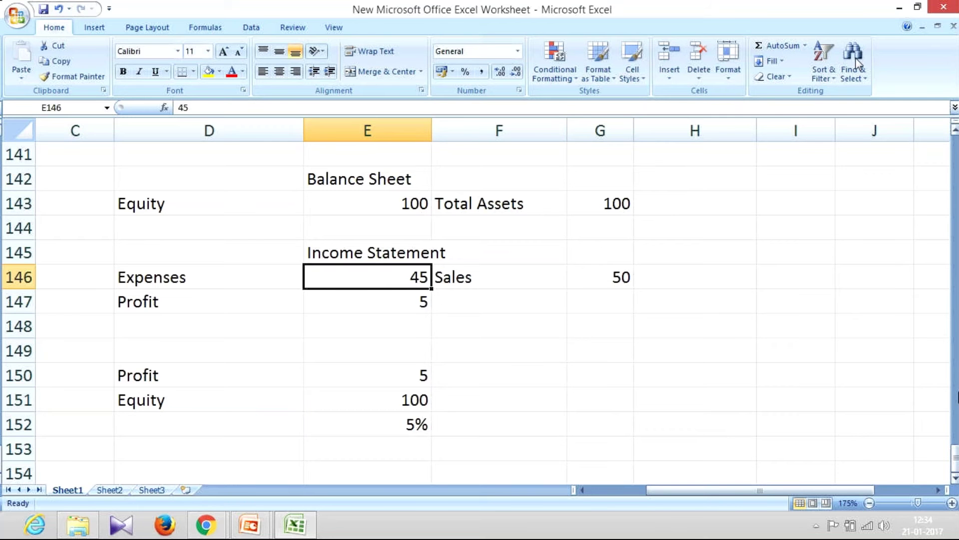
pyautogui.write('=')
pyautogui.press('Right')
pyautogui.press('Right')
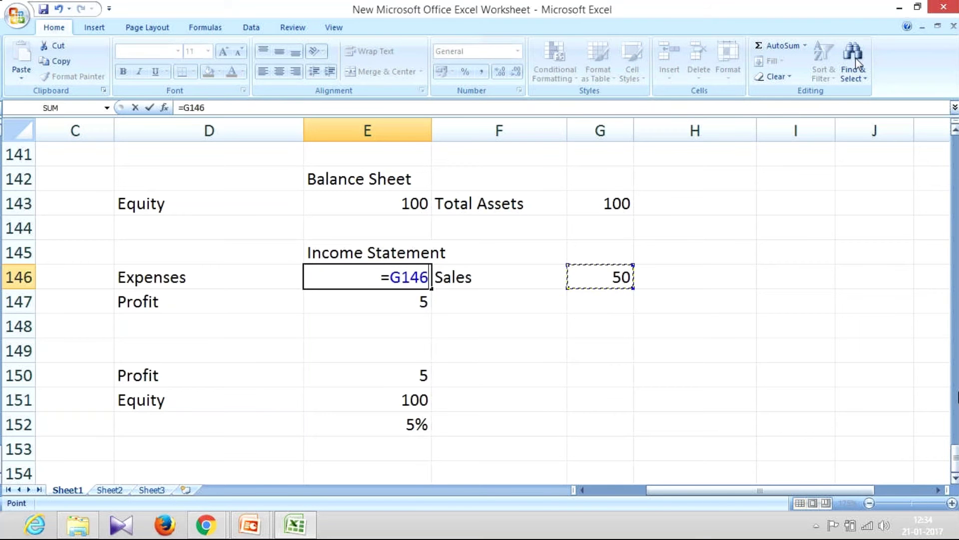
pyautogui.write('*90')
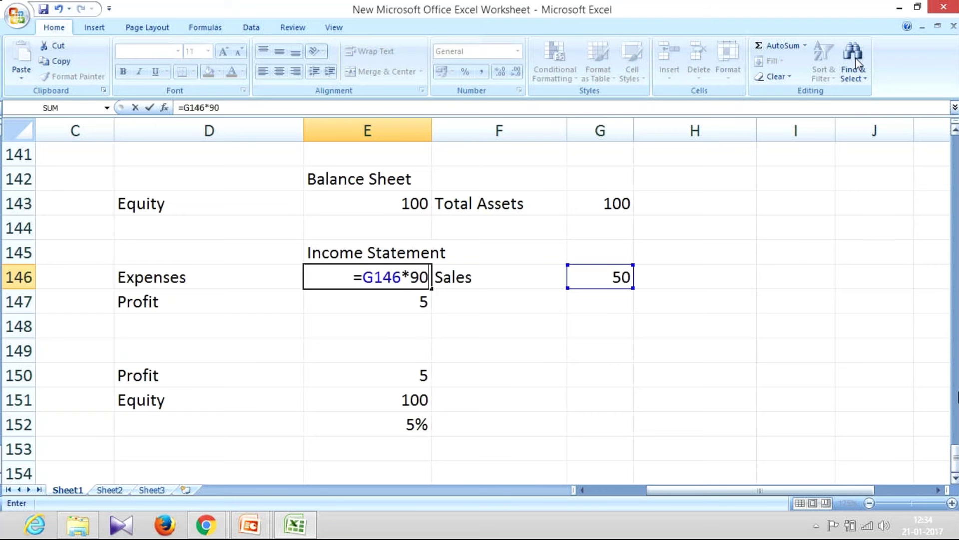
pyautogui.write('%')
pyautogui.press('Return')
pyautogui.press('Up')
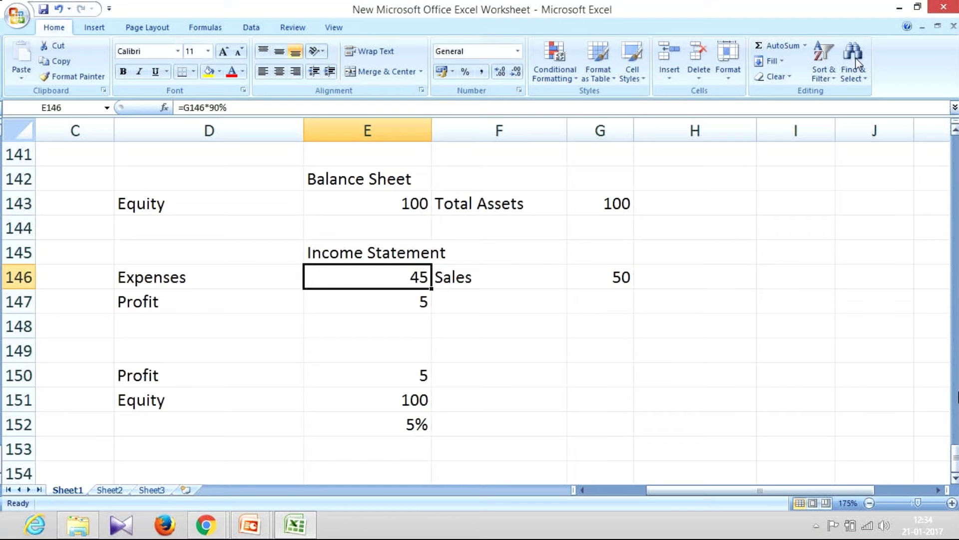
# - Set the Sales amount in G146 to 75
pyautogui.press('Down')
pyautogui.press('Down')
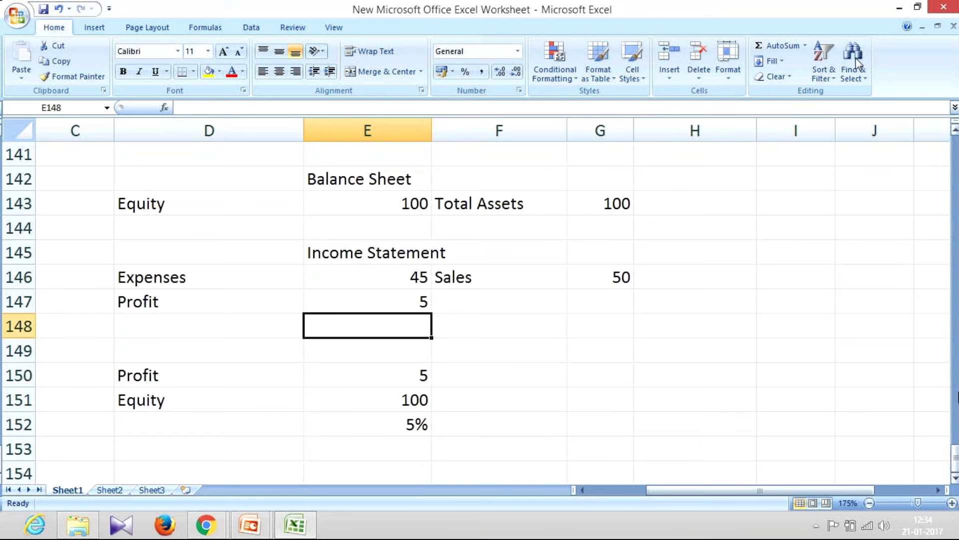
pyautogui.press('Down')
pyautogui.press('Down')
pyautogui.press('Down')
pyautogui.press('Down')
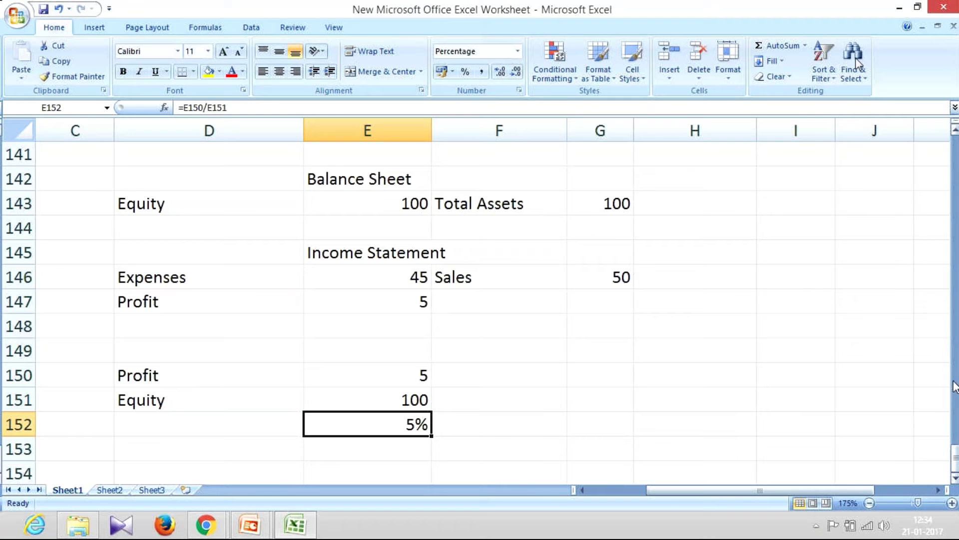
pyautogui.click(552, 276)
pyautogui.click(604, 283)
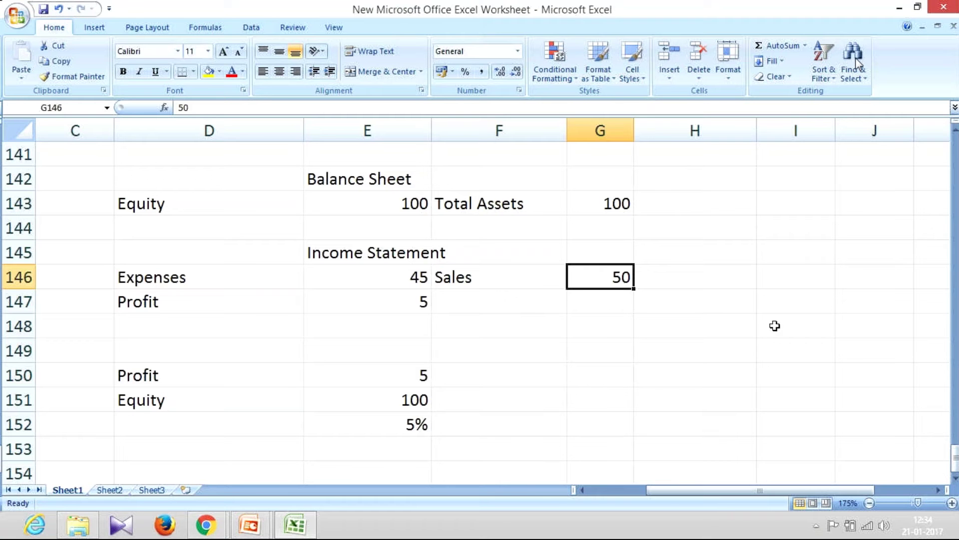
pyautogui.write('7')
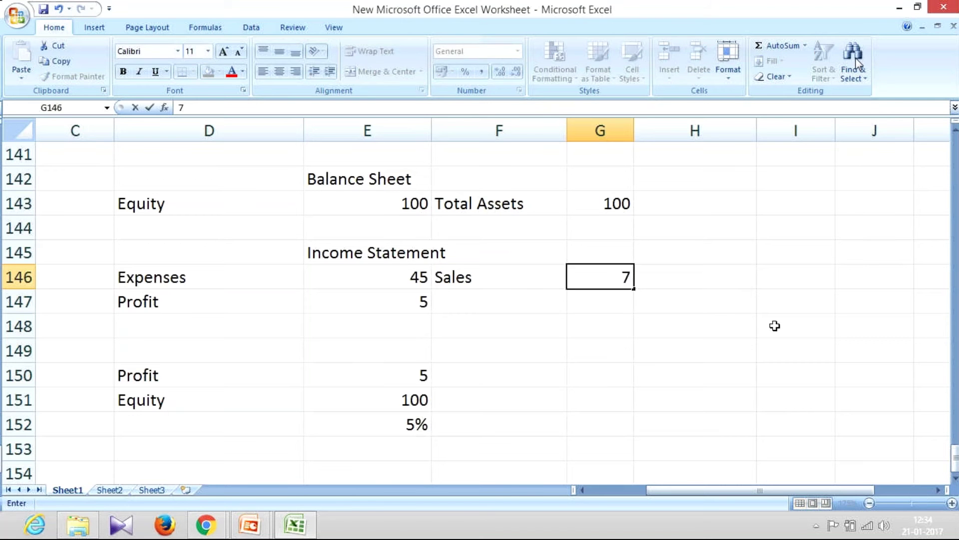
pyautogui.write('5')
pyautogui.press('Return')
pyautogui.press('Up')
# - Label the profit-to-equity ratio "ROESHF" in D152
pyautogui.press('Left')
pyautogui.press('Left')
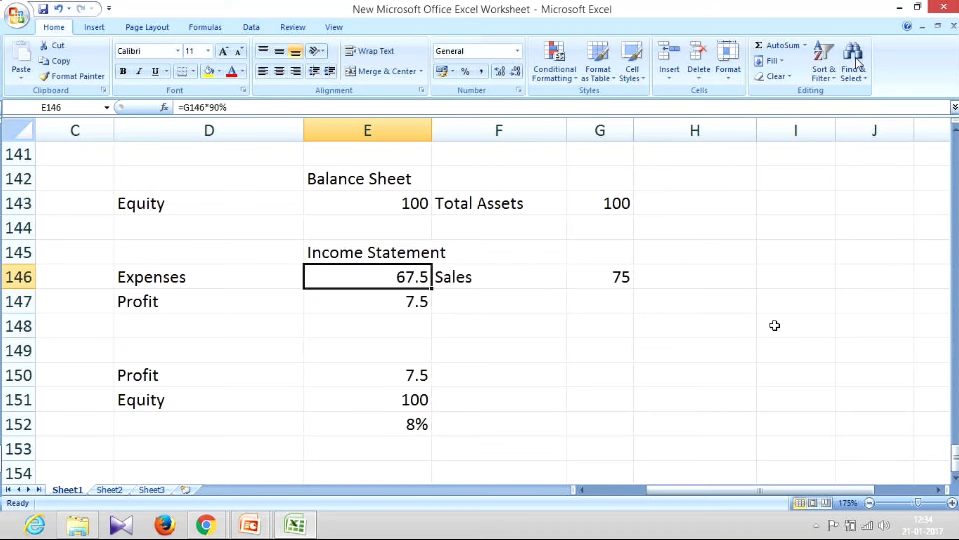
pyautogui.press('Down')
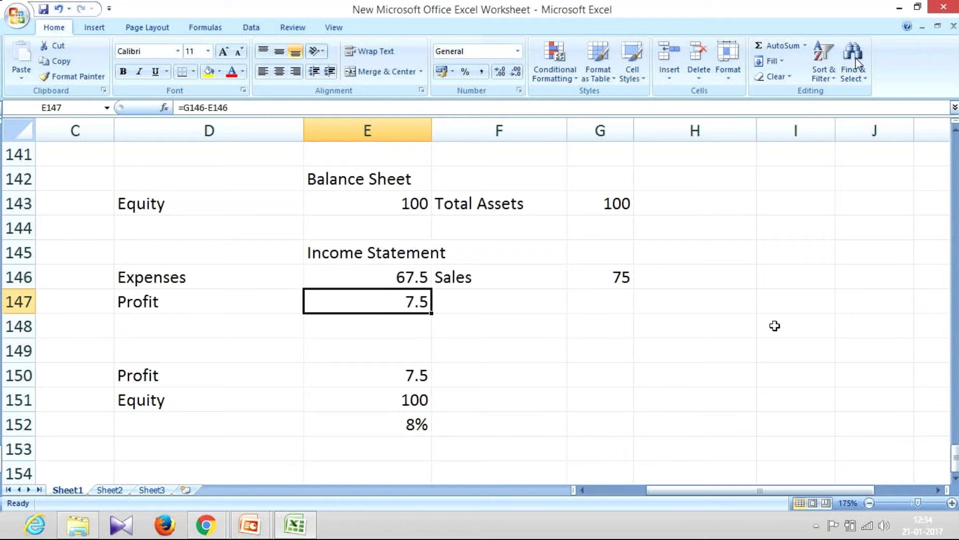
pyautogui.press('Down')
pyautogui.press('Down')
pyautogui.press('Down')
pyautogui.press('Down')
pyautogui.press('Down')
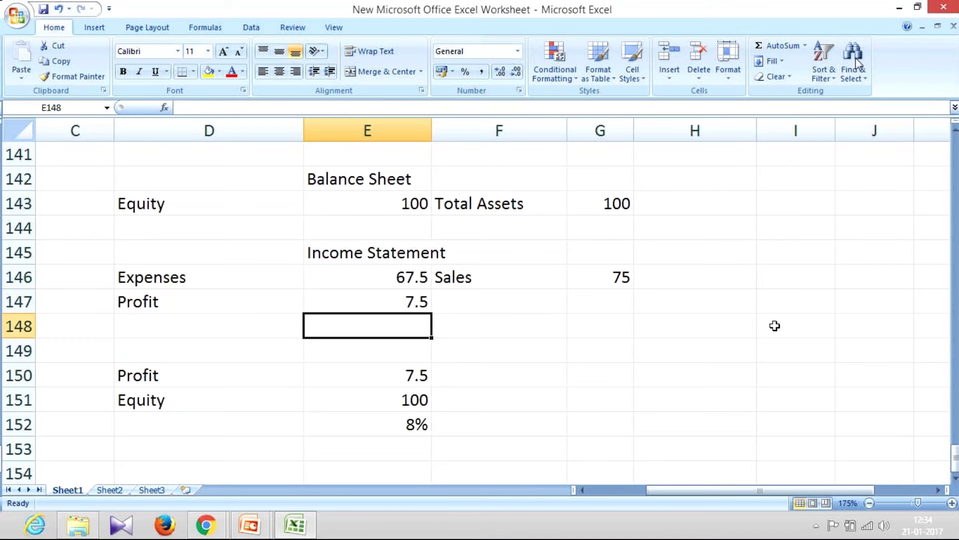
pyautogui.press('Left')
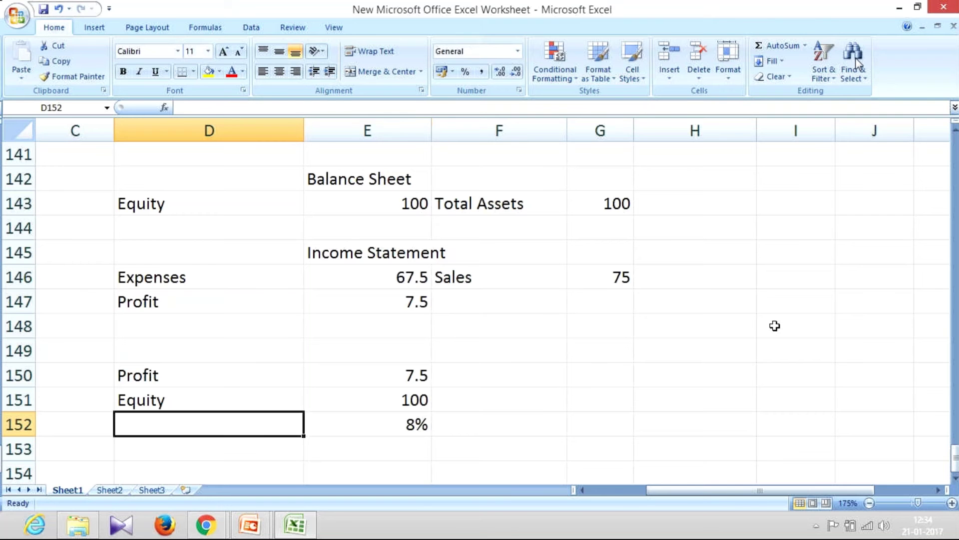
pyautogui.write('RO')
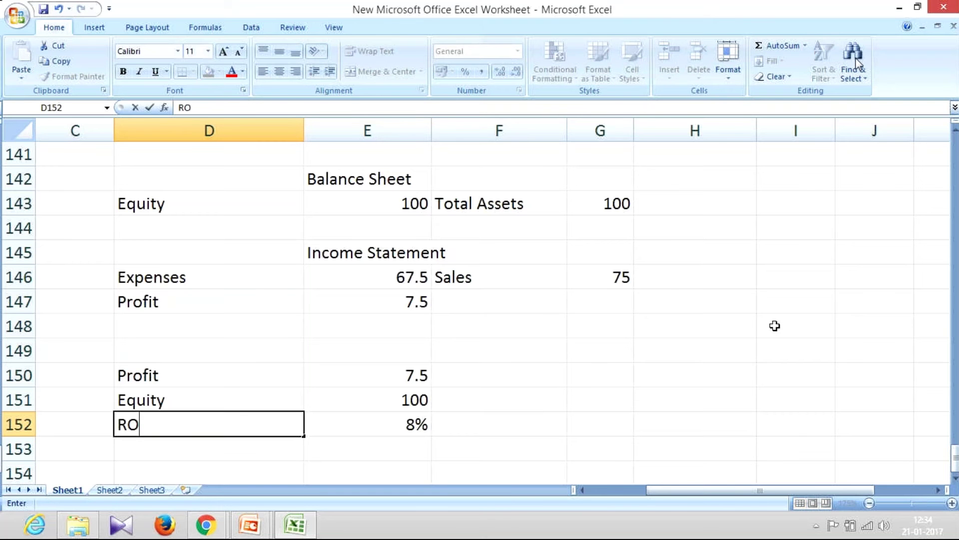
pyautogui.write('ESHF')
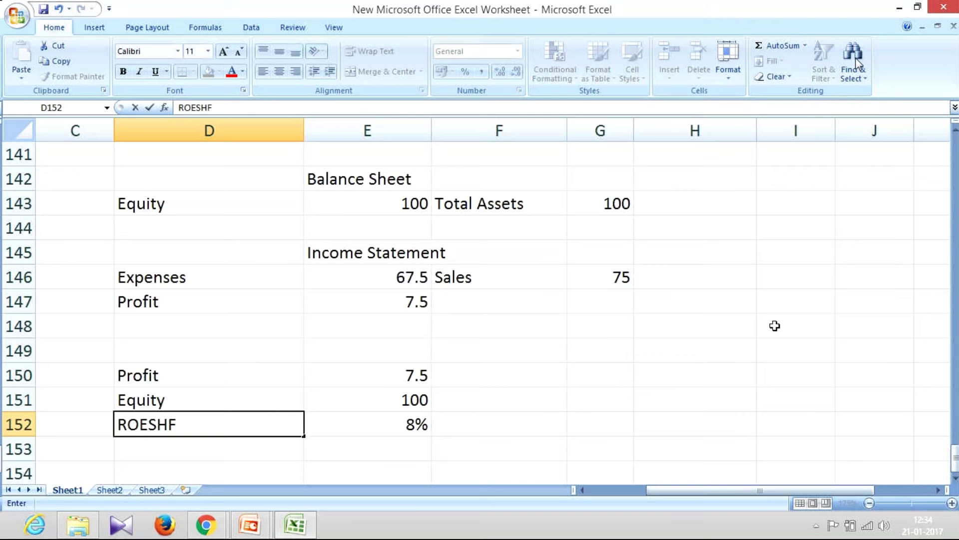
pyautogui.press('Return')
pyautogui.press('Up')
pyautogui.press('Right')
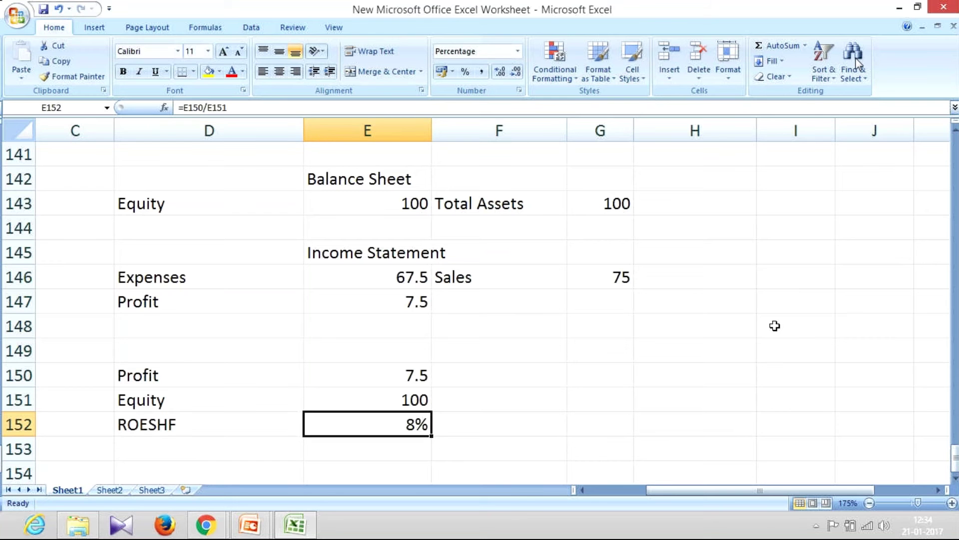
# - Undo the ROESHF label and the Sales change, and redo both to compare the ratio before and after
pyautogui.hotkey('ctrl', 'z')
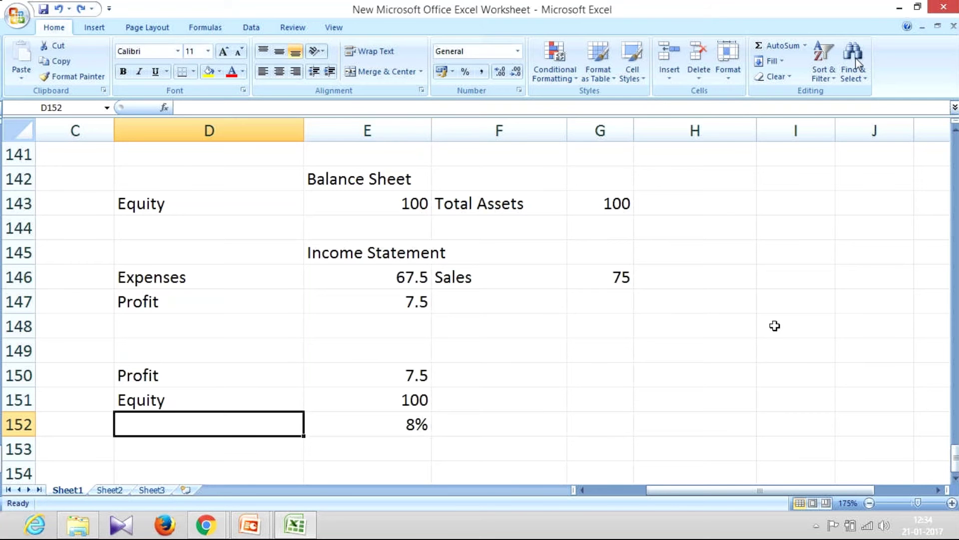
pyautogui.hotkey('ctrl', 'z')
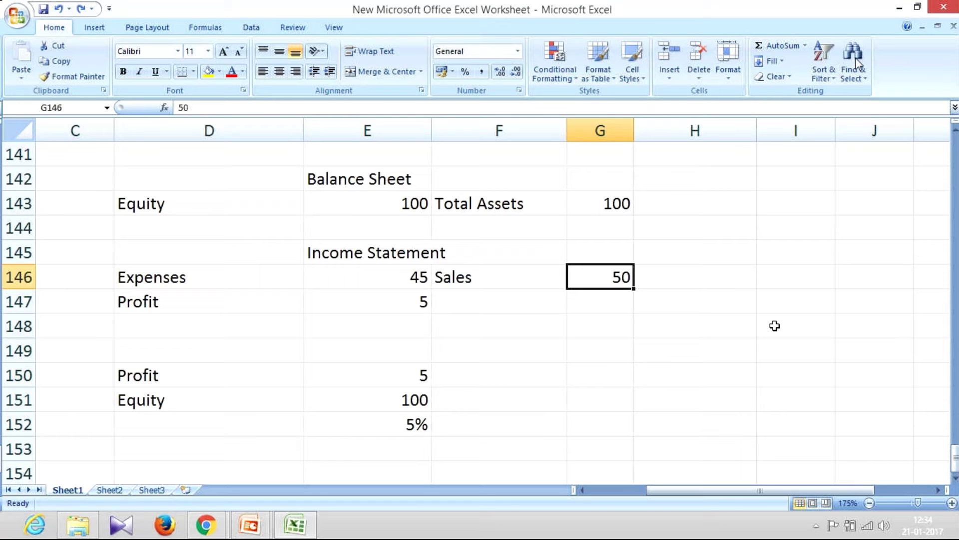
pyautogui.hotkey('ctrl', 'y')
pyautogui.hotkey('ctrl', 'y')
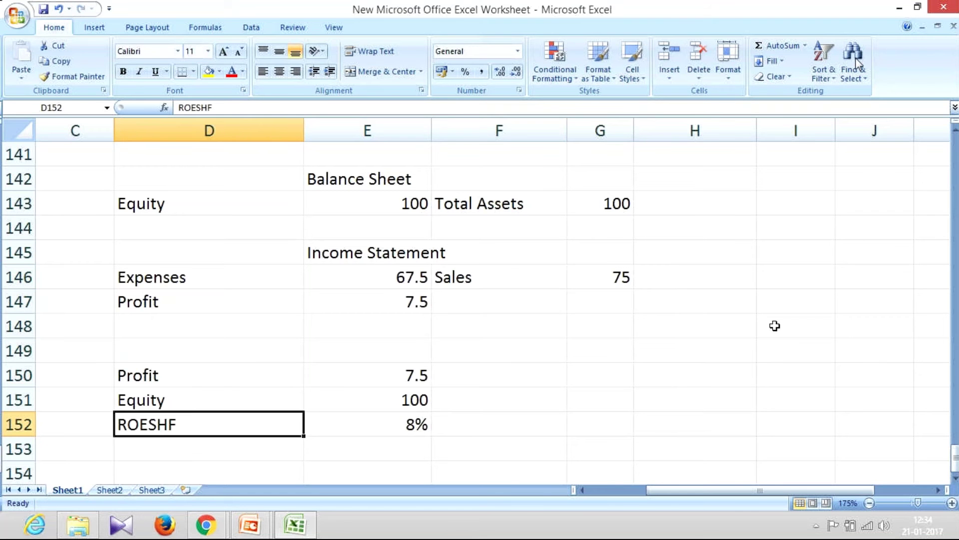
# - Examine the Sales amount in G146 and the Expenses and Profit formulas in E146 and E147
pyautogui.press('Right')
pyautogui.press('Up')
pyautogui.press('Up')
pyautogui.press('Up')
pyautogui.press('Up')
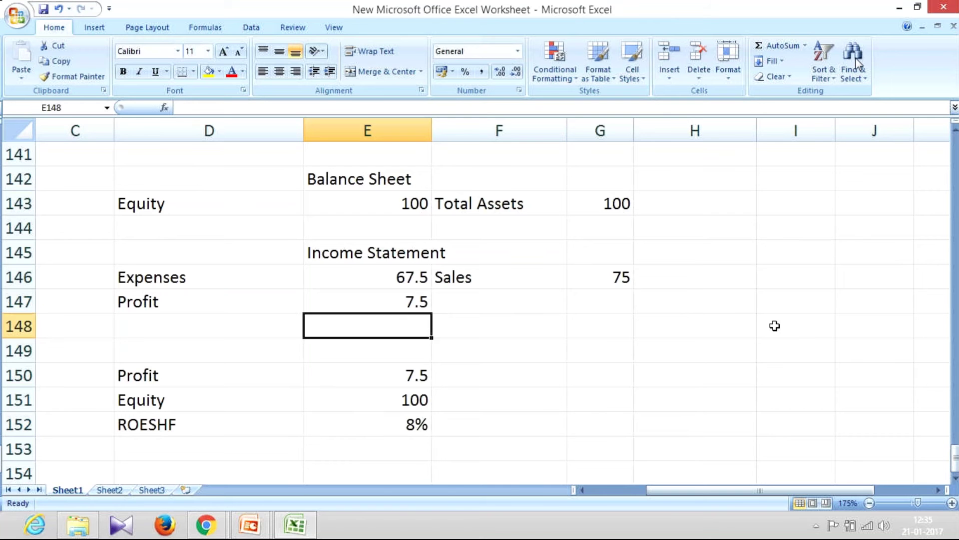
pyautogui.press('Up')
pyautogui.press('Up')
pyautogui.press('Right')
pyautogui.press('Right')
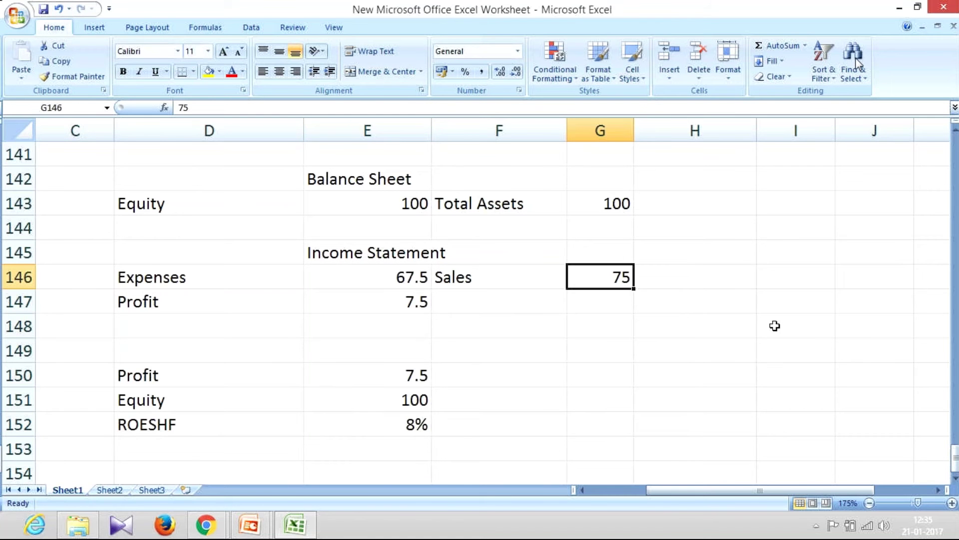
pyautogui.press('Left')
pyautogui.press('Left')
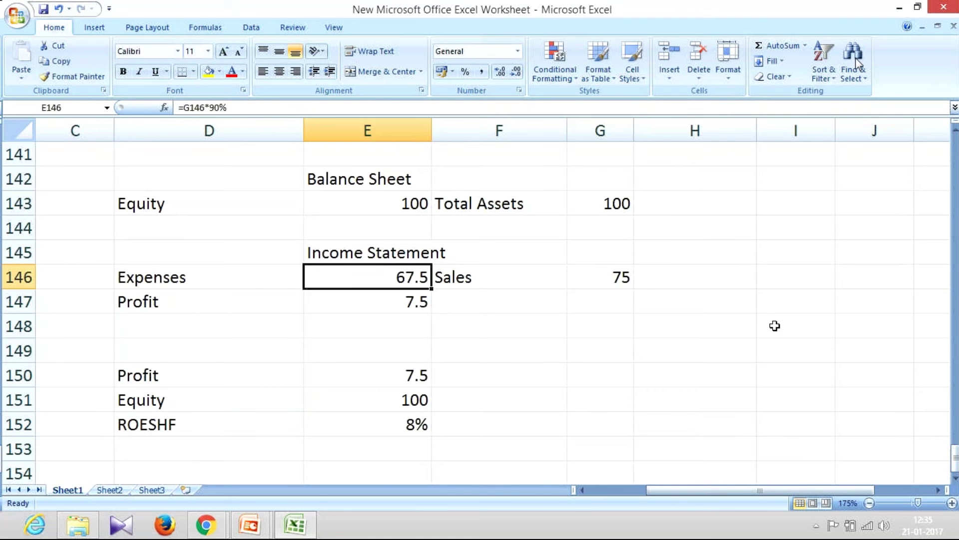
pyautogui.hotkey('shift', 'Left')
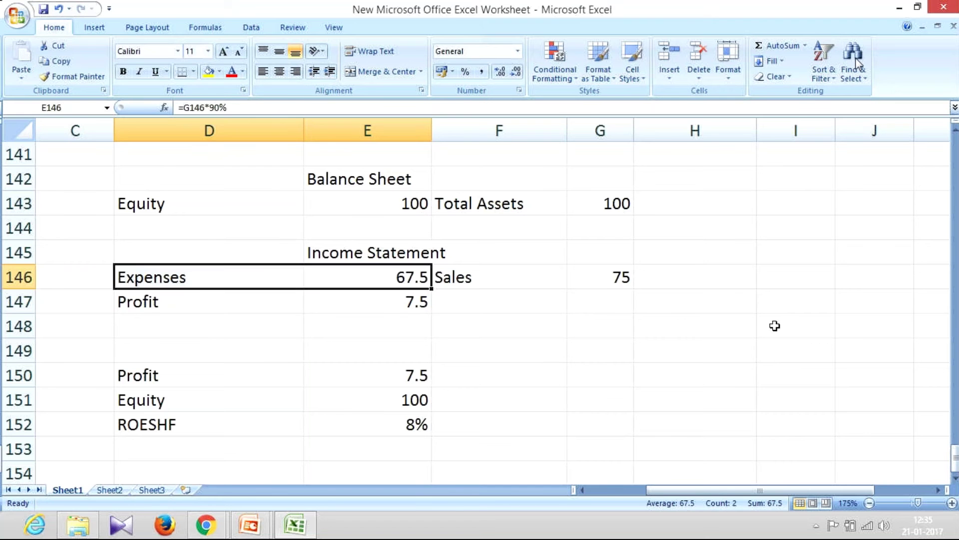
pyautogui.press('Down')
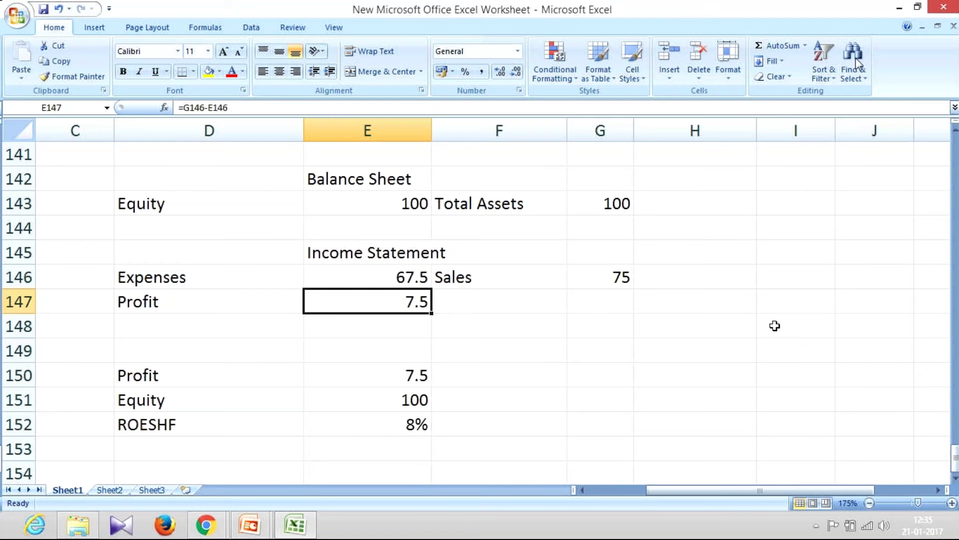
# - Undo the ROESHF label in D152 and the Sales change in G146
pyautogui.hotkey('ctrl', 'z')
pyautogui.hotkey('ctrl', 'z')
pyautogui.hotkey('ctrl', 'z')
pyautogui.hotkey('ctrl', 'z')
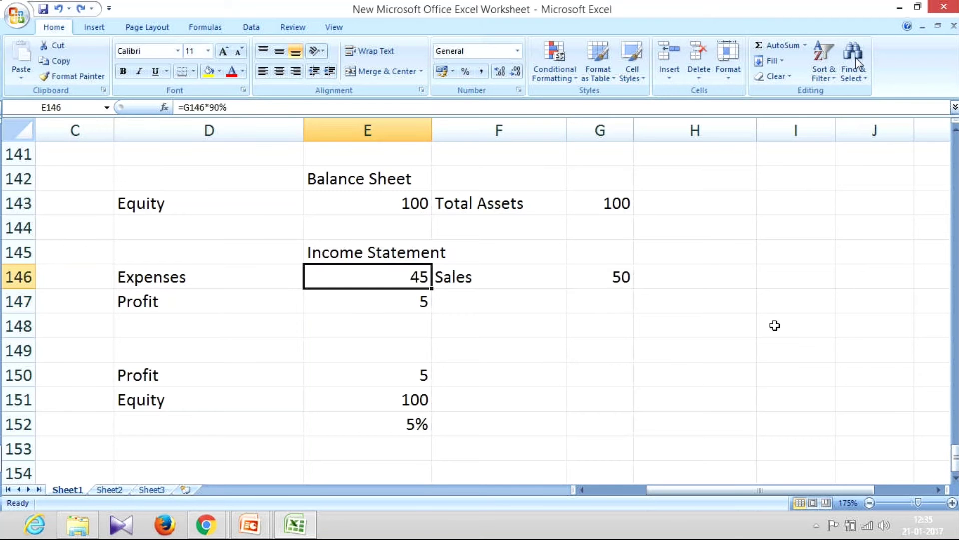
# - Move the income statement's Profit label and amount from D147:E147 down one row to D148:E148
pyautogui.press('Left')
pyautogui.hotkey('shift', 'Right')
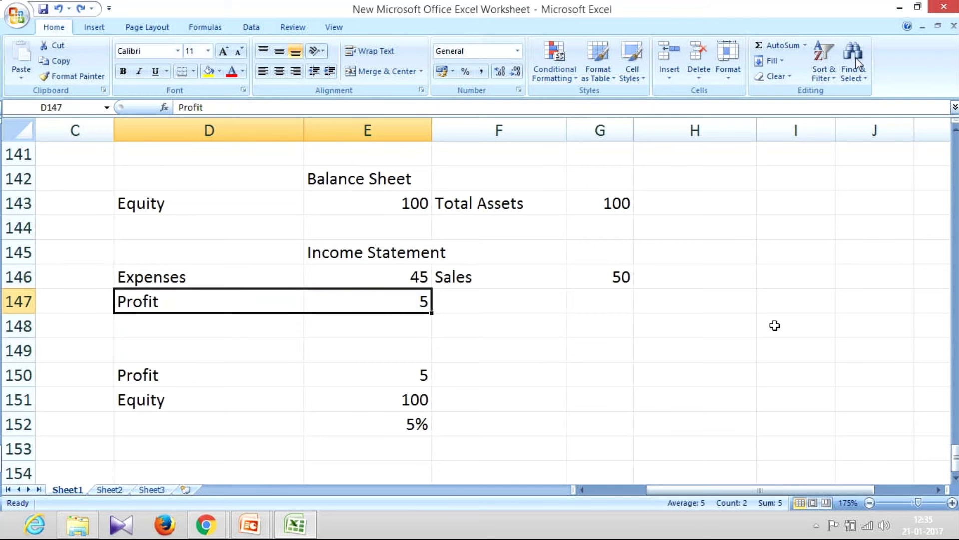
pyautogui.hotkey('ctrl', 'c')
pyautogui.press('Down')
pyautogui.press('Return')
# - Change the Expenses formula in E146 to 80% of Sales (=G146*80%)
pyautogui.press('Up')
pyautogui.press('Up')
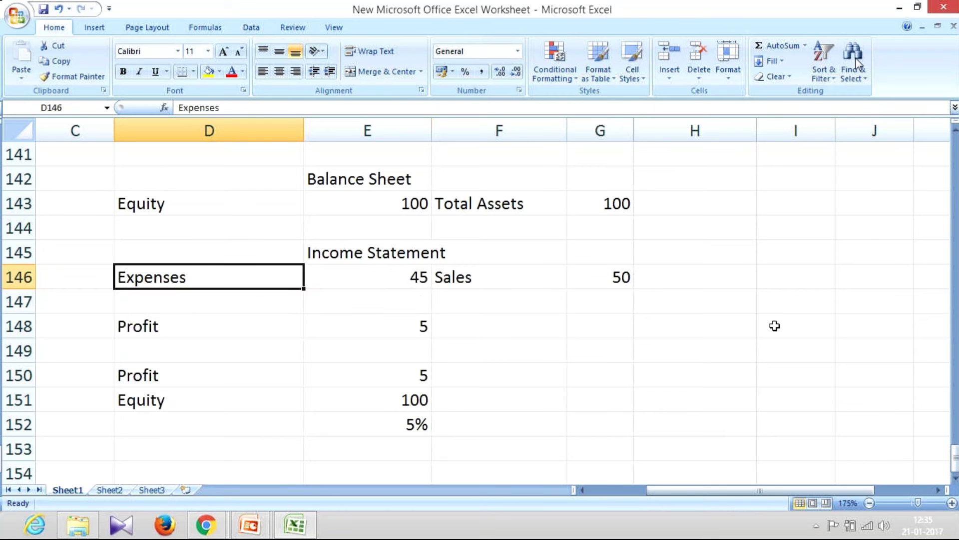
pyautogui.press('Right')
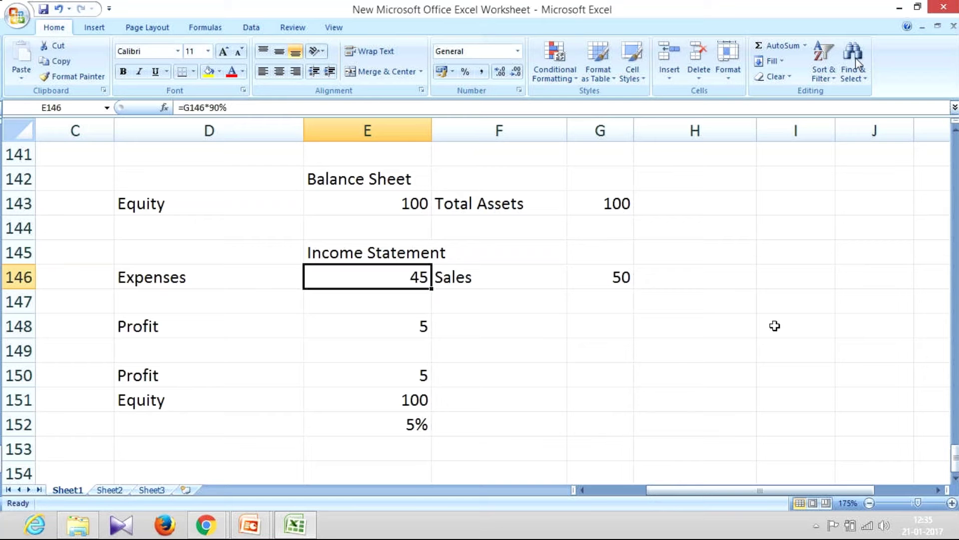
pyautogui.press('Right')
pyautogui.press('Right')
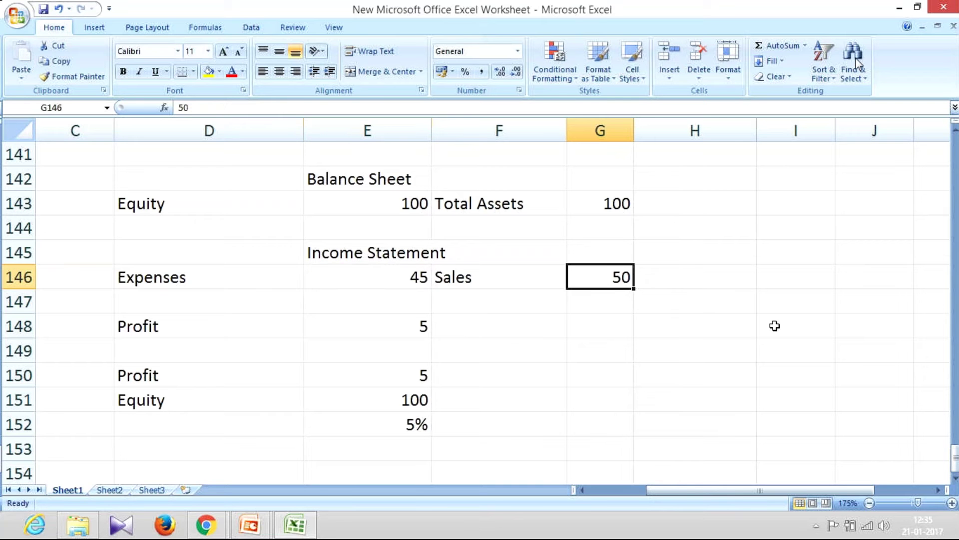
pyautogui.press('Left')
pyautogui.press('Left')
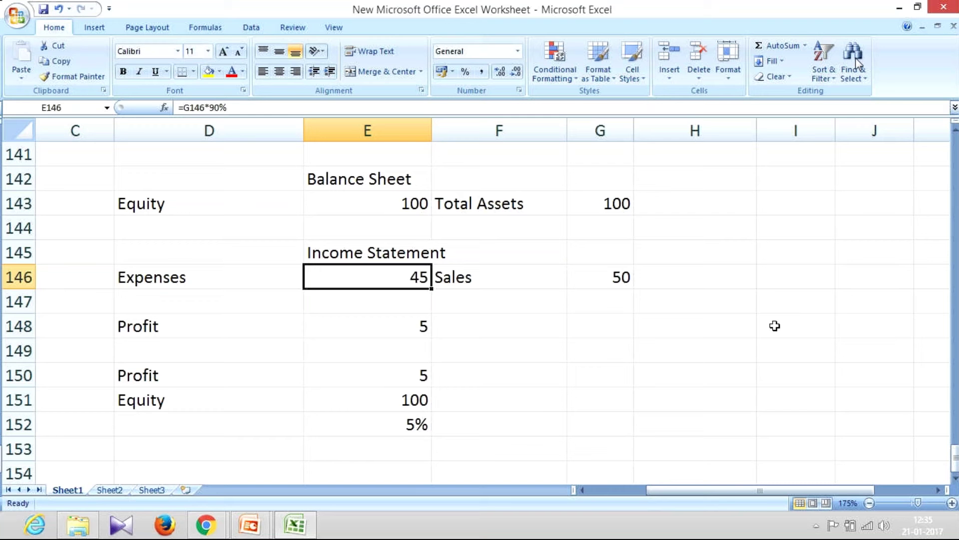
pyautogui.press('F2')
pyautogui.press('Left')
pyautogui.press('Left')
pyautogui.press('BackSpace')
pyautogui.write('8')
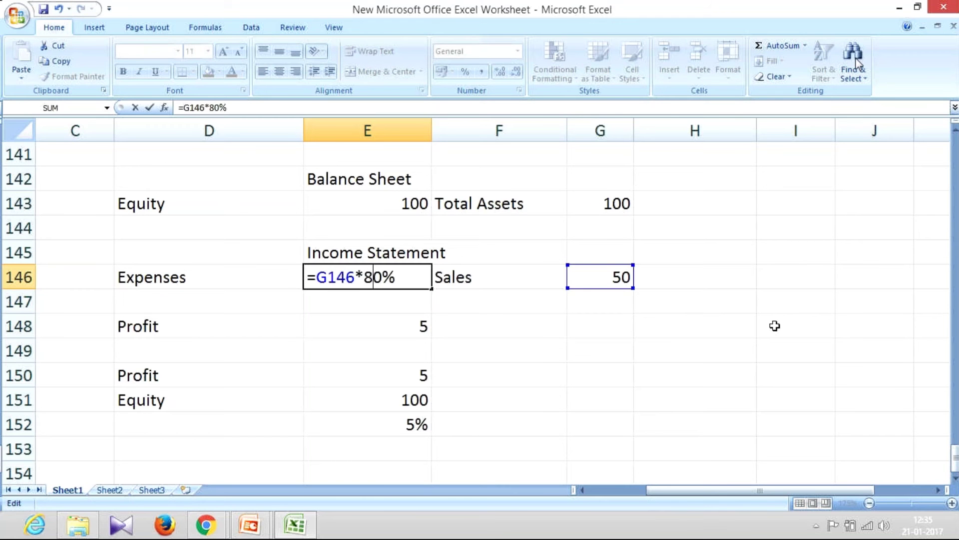
pyautogui.press('Return')
# - Add a Fixed expense line to the income statement, with the label Fixed in D147 and the amount 5 in E147
pyautogui.press('Up')
pyautogui.press('Right')
pyautogui.press('Right')
pyautogui.press('Left')
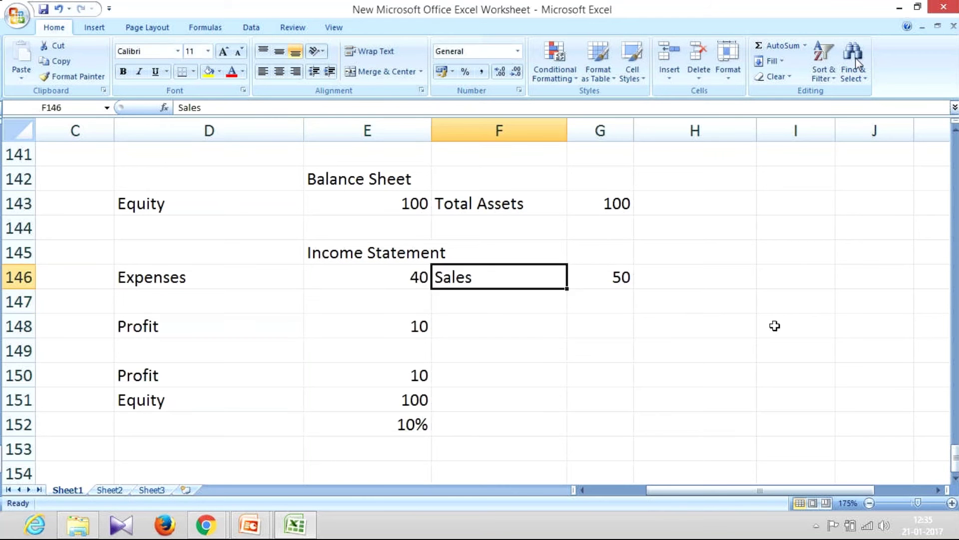
pyautogui.press('Left')
pyautogui.press('Left')
pyautogui.press('Right')
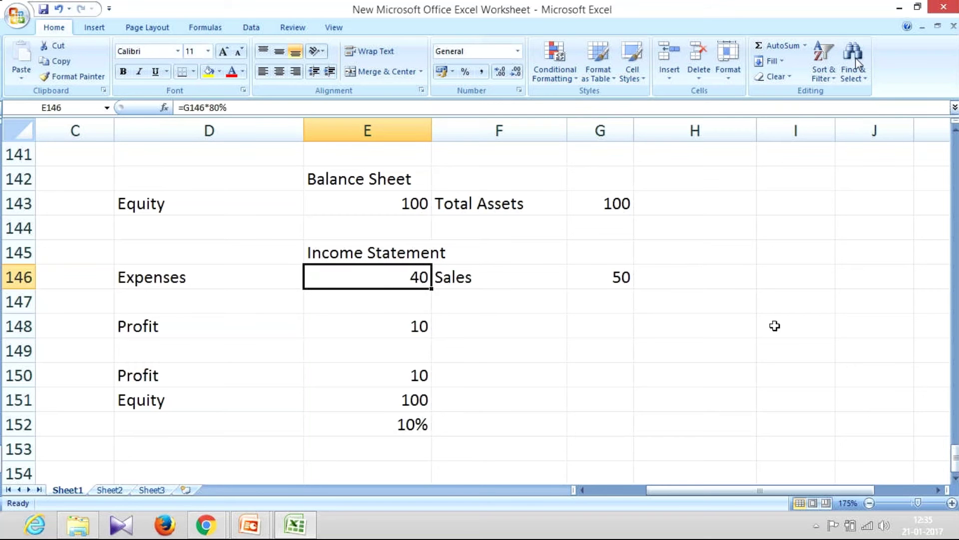
pyautogui.press('Down')
pyautogui.press('Left')
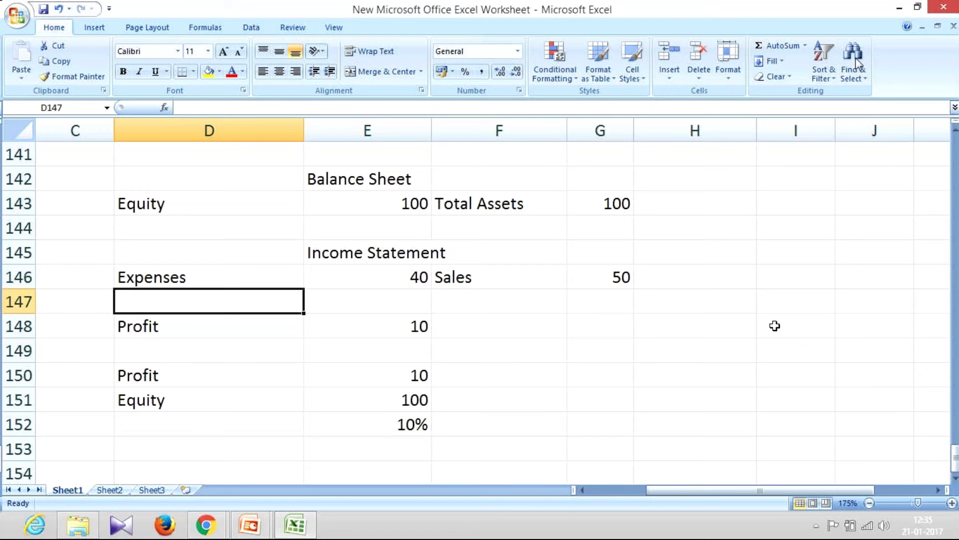
pyautogui.write('fixed')
pyautogui.press('Return')
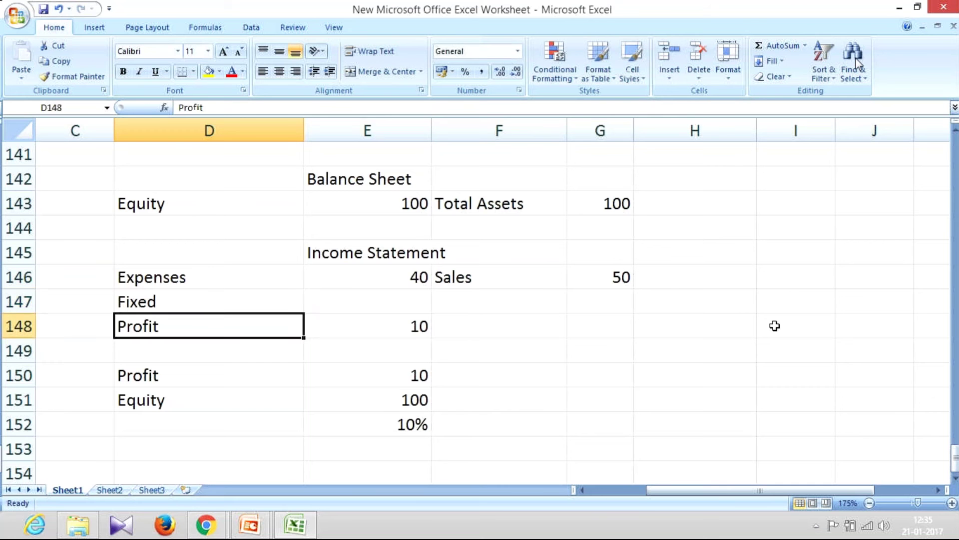
pyautogui.press('Up')
pyautogui.press('Right')
pyautogui.write('5')
pyautogui.press('Return')
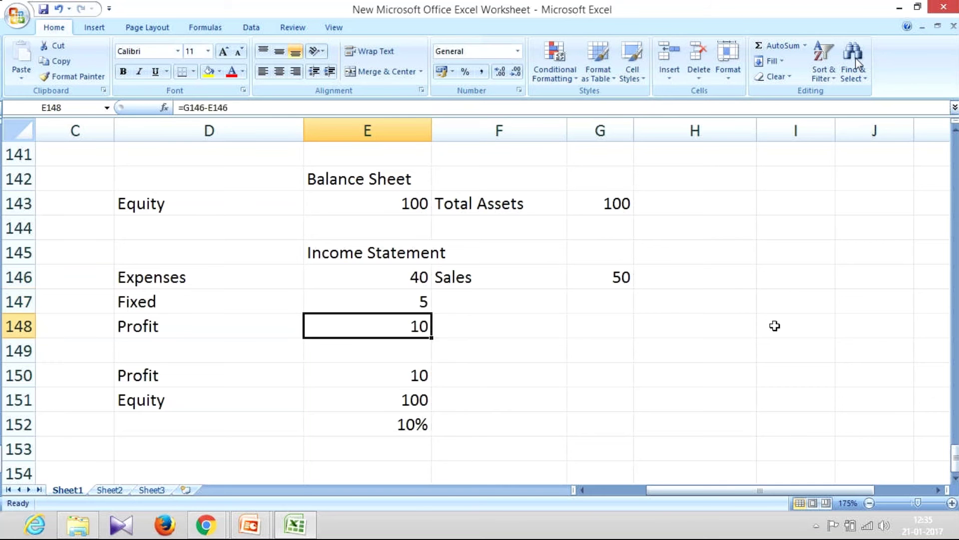
# - Rewrite the Profit formula in E148 as =G146-E146-E147, subtracting both Expenses and Fixed from Sales
pyautogui.press('Up')
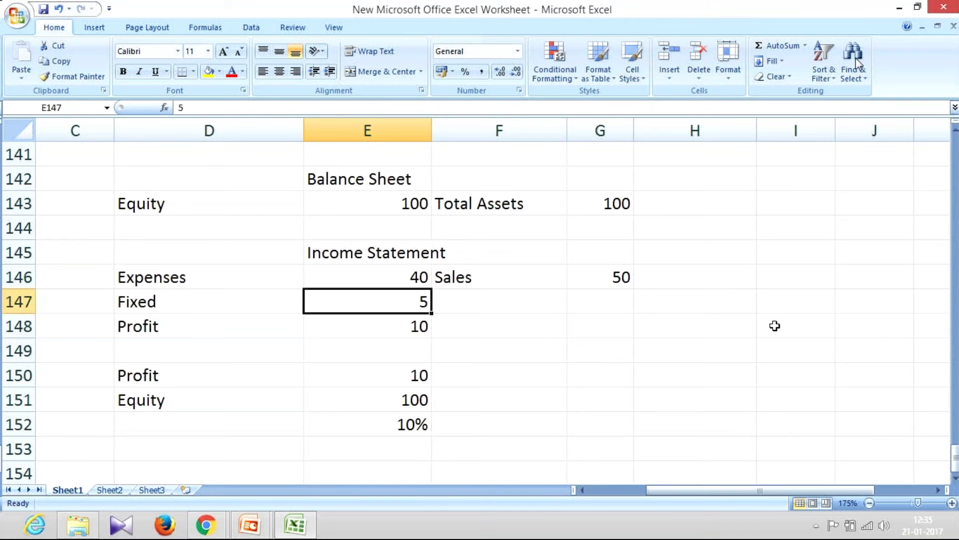
pyautogui.press('Down')
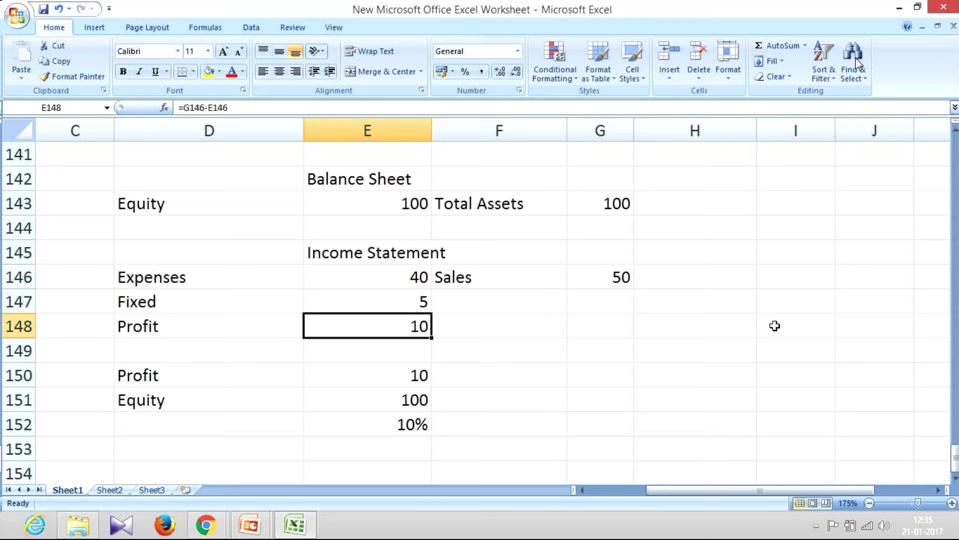
pyautogui.write('=')
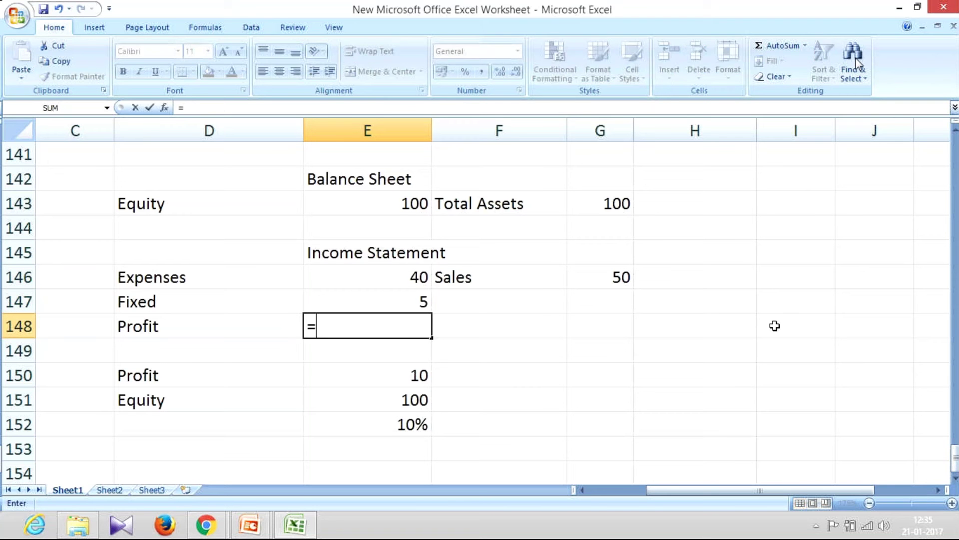
pyautogui.press('Up')
pyautogui.press('Up')
pyautogui.press('Right')
pyautogui.press('Right')
pyautogui.write('-')
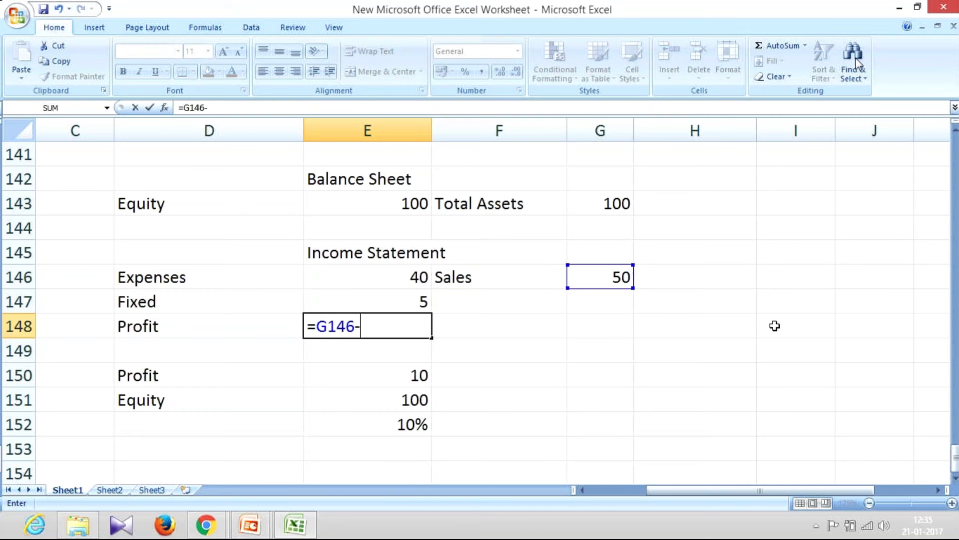
pyautogui.press('Up')
pyautogui.press('Up')
pyautogui.write('-')
pyautogui.press('Up')
pyautogui.press('Return')
# - Label the return ratio in D152 as ROESHF
pyautogui.press('Down')
pyautogui.press('Down')
pyautogui.press('Down')
pyautogui.press('Left')
pyautogui.write('RO')
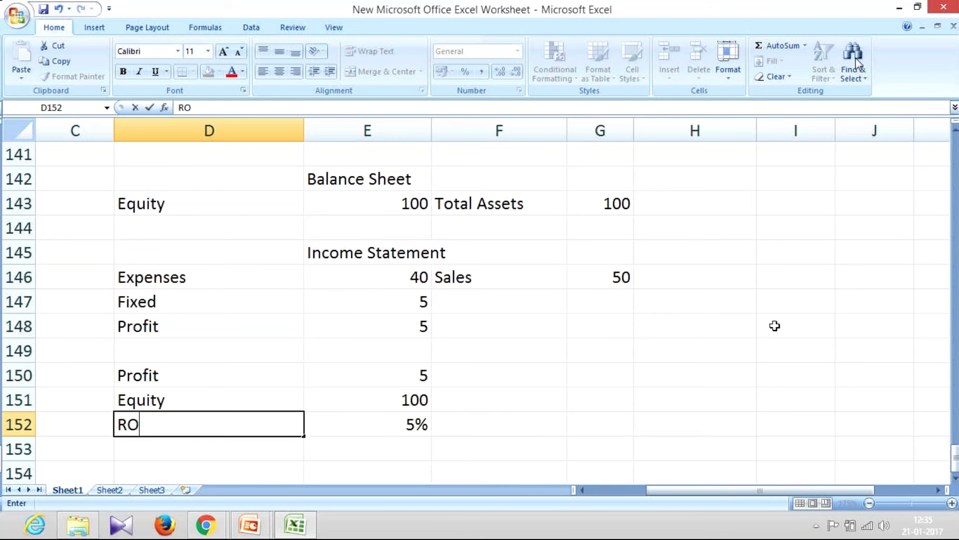
pyautogui.write('ESHF')
pyautogui.press('Return')
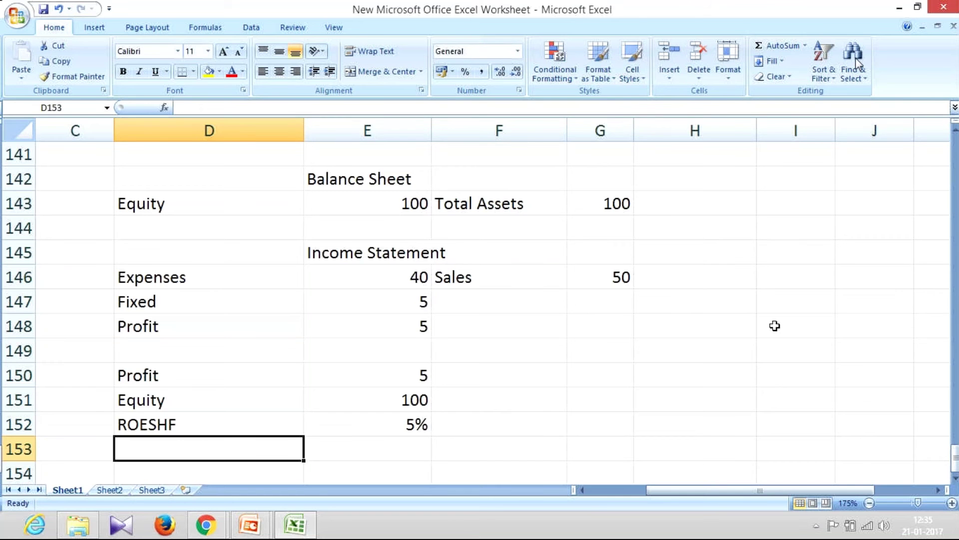
# - Set the Sales amount in G146 to 60
pyautogui.press('Up')
pyautogui.press('Up')
pyautogui.press('Up')
pyautogui.press('Up')
pyautogui.press('Up')
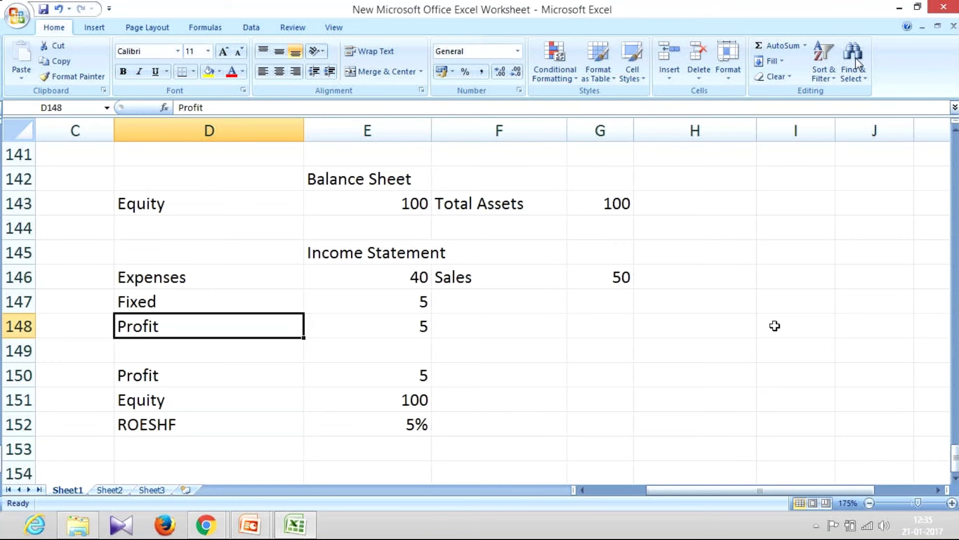
pyautogui.press('Up')
pyautogui.press('Up')
pyautogui.press('Right')
pyautogui.press('Right')
pyautogui.press('Right')
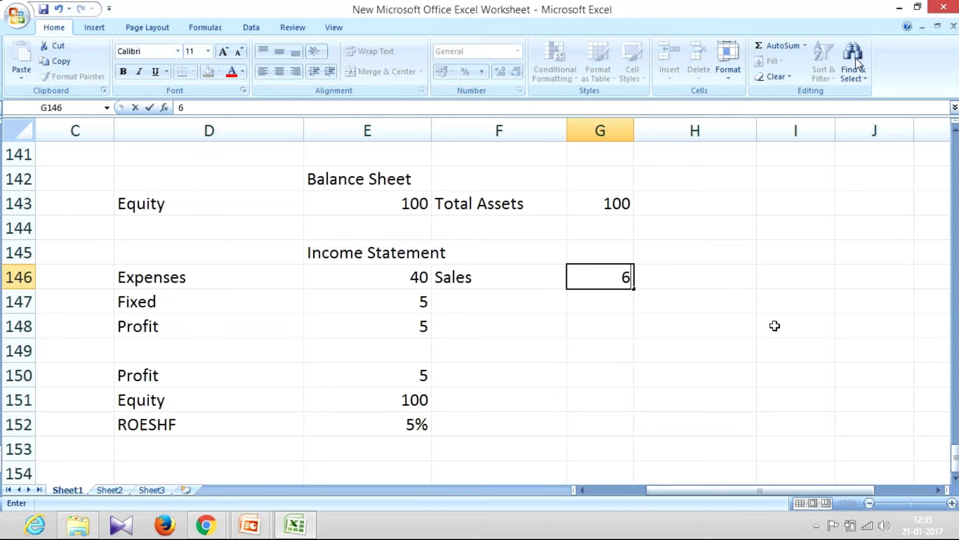
pyautogui.write('0')
pyautogui.press('Return')
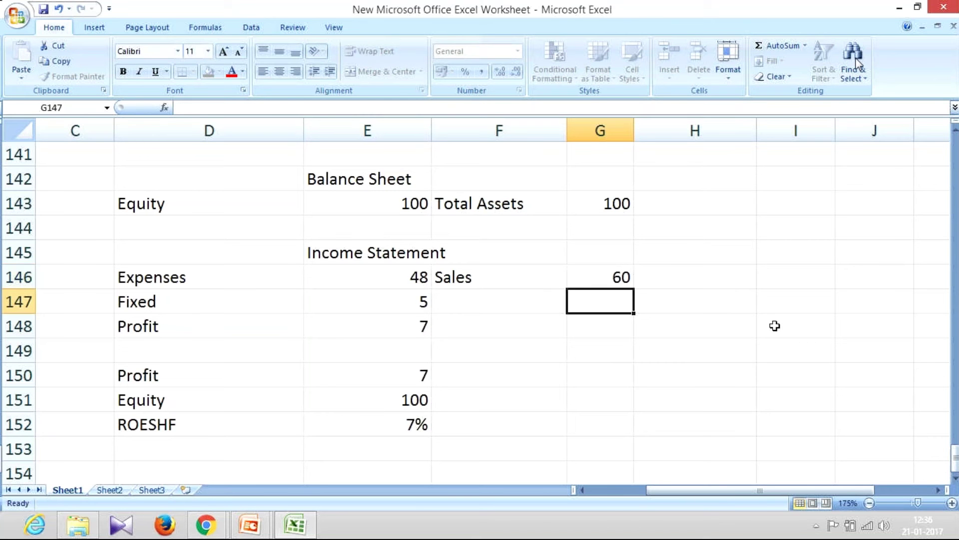
# - Examine the Expenses, Fixed, Profit, Equity and ROESHF cells in column E, from E146 down to E152
pyautogui.press('Up')
pyautogui.press('Left')
pyautogui.press('Left')
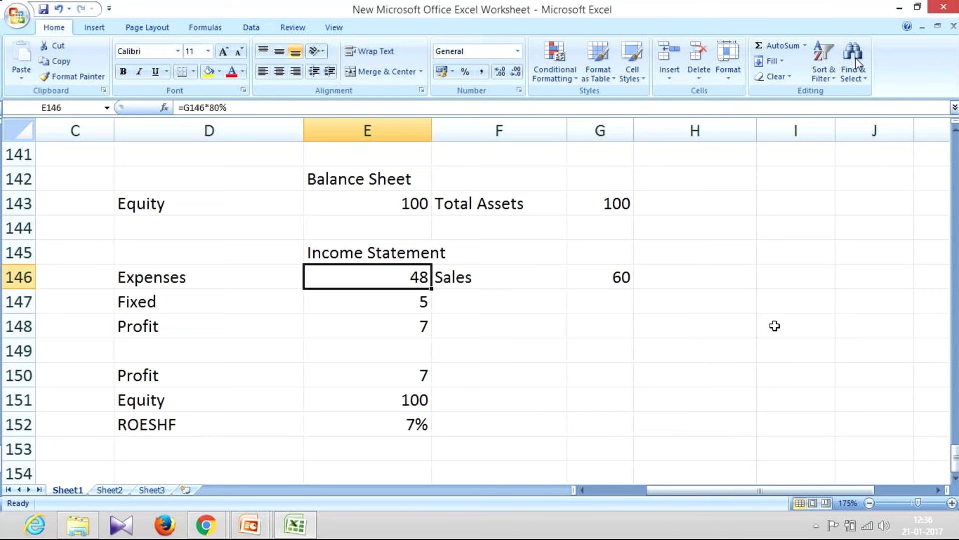
pyautogui.press('Down')
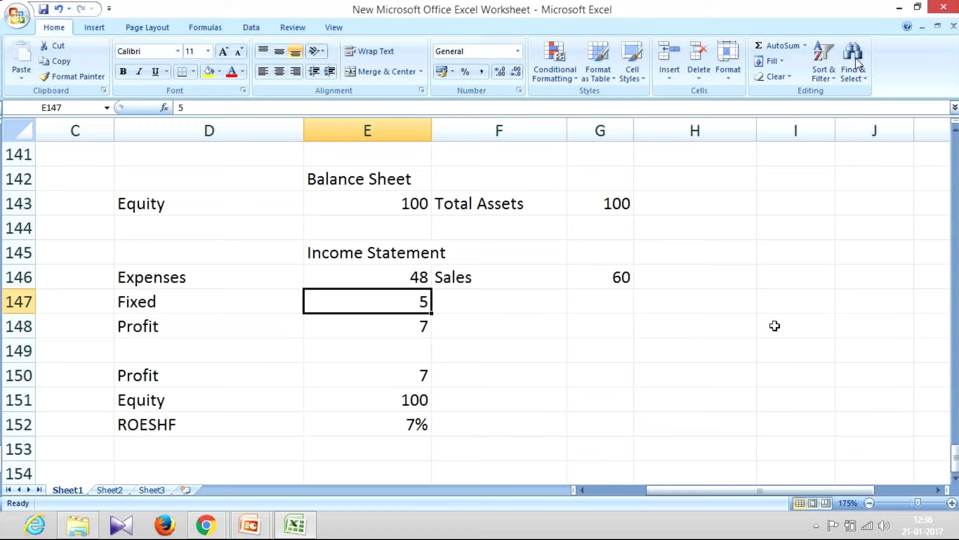
pyautogui.press('Down')
pyautogui.press('Down')
pyautogui.press('Down')
pyautogui.press('Down')
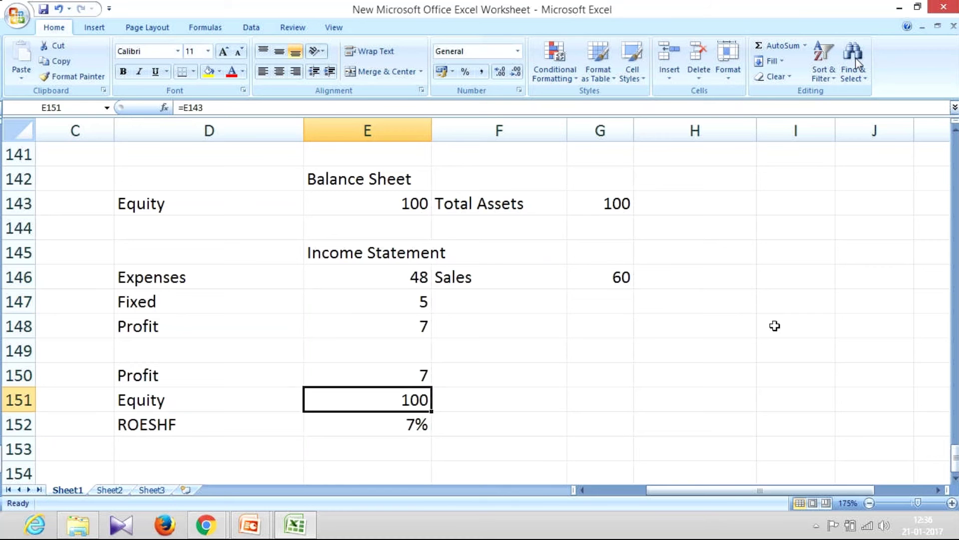
pyautogui.press('Down')
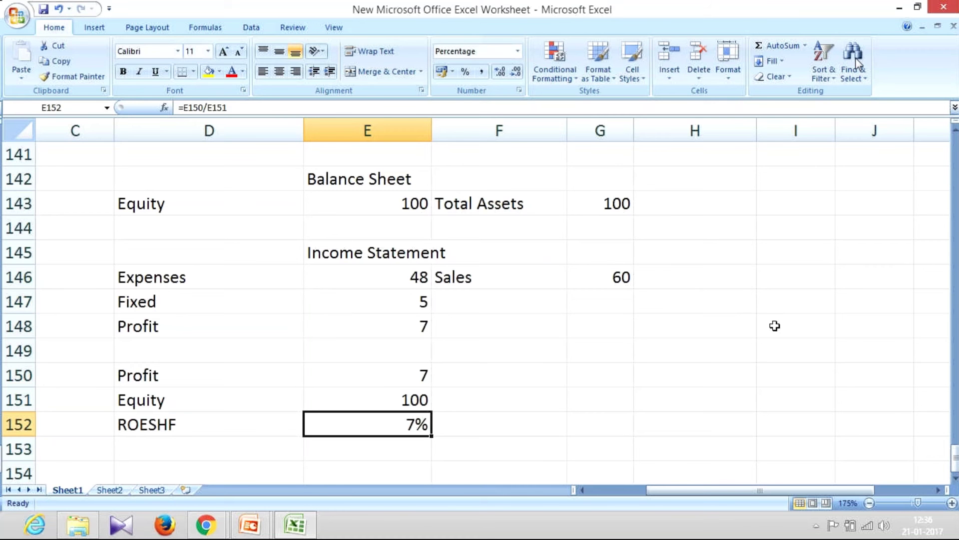
# - Raise the Sales amount in G146 to 80
pyautogui.press('Up')
pyautogui.press('Up')
pyautogui.press('Up')
pyautogui.press('Up')
pyautogui.press('Up')
pyautogui.press('Up')
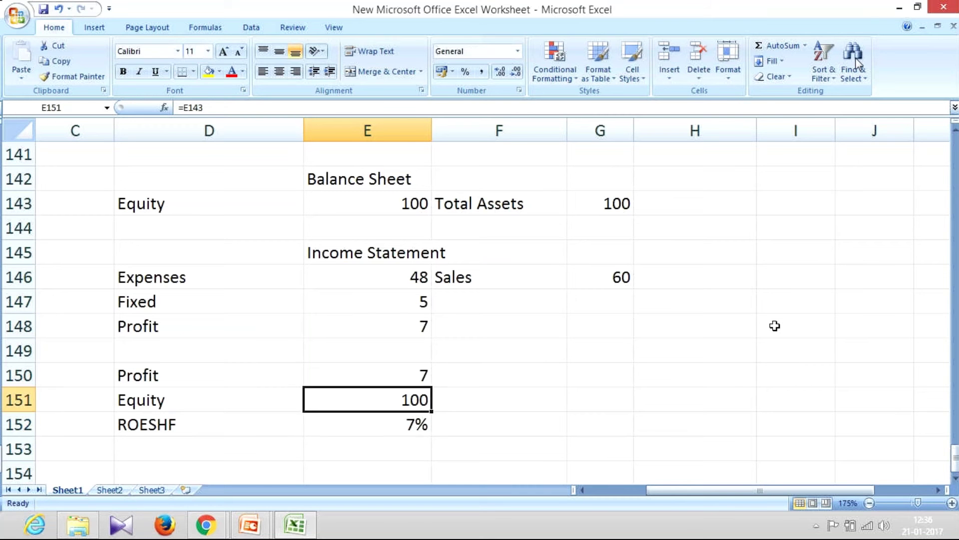
pyautogui.press('Right')
pyautogui.press('Right')
pyautogui.write('80')
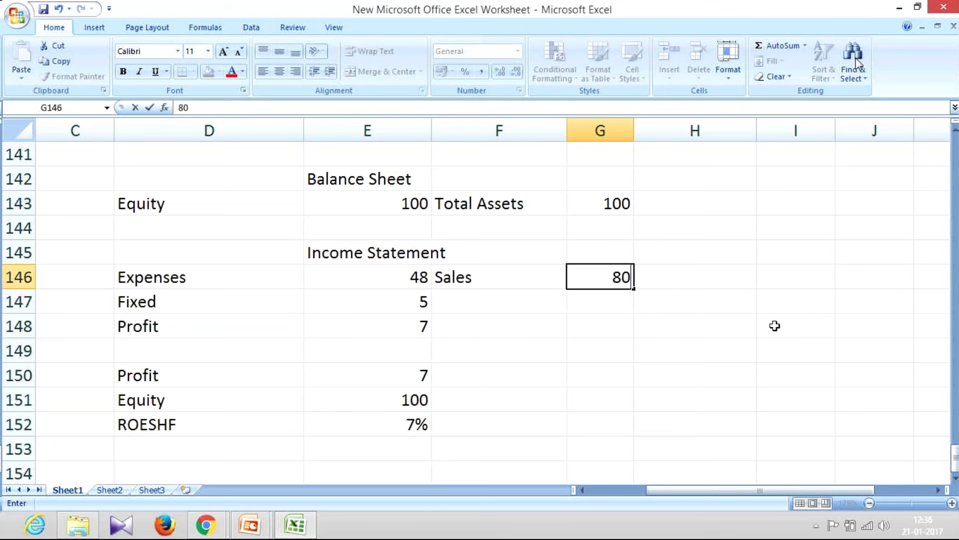
pyautogui.press('Return')
# - Check the Fixed and Profit amounts in column E and raise Sales in G146 to 100
pyautogui.press('Left')
pyautogui.press('Left')
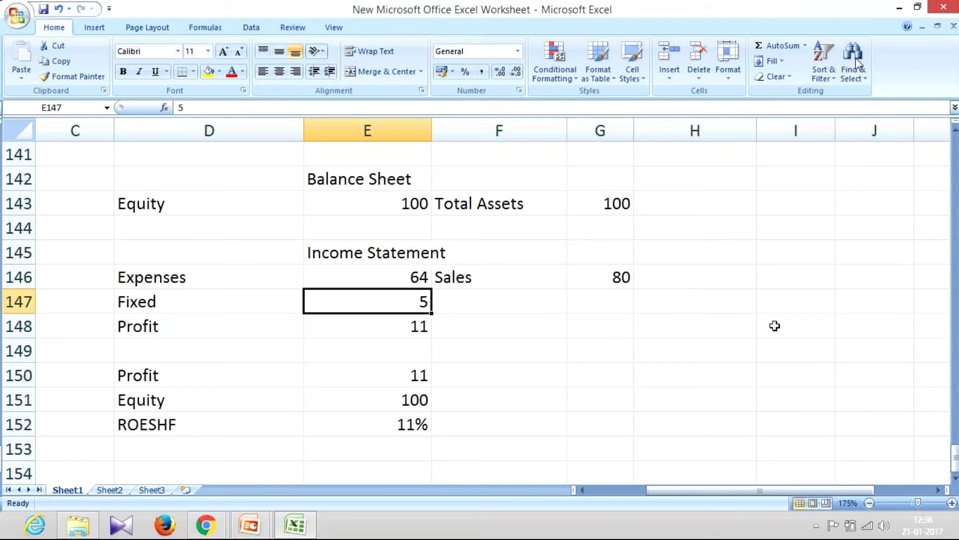
pyautogui.press('Down')
pyautogui.press('Down')
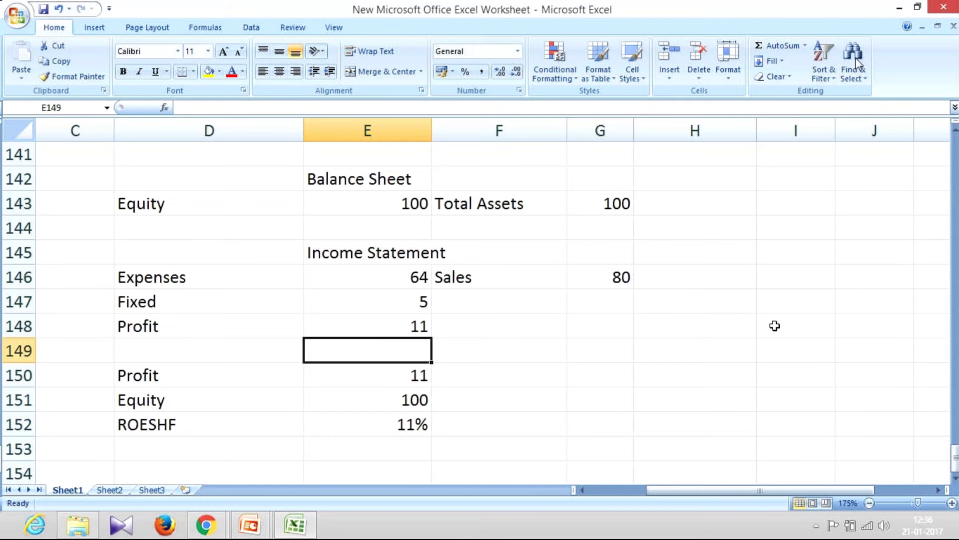
pyautogui.press('Up')
pyautogui.press('Up')
pyautogui.press('Up')
pyautogui.press('Right')
pyautogui.press('Right')
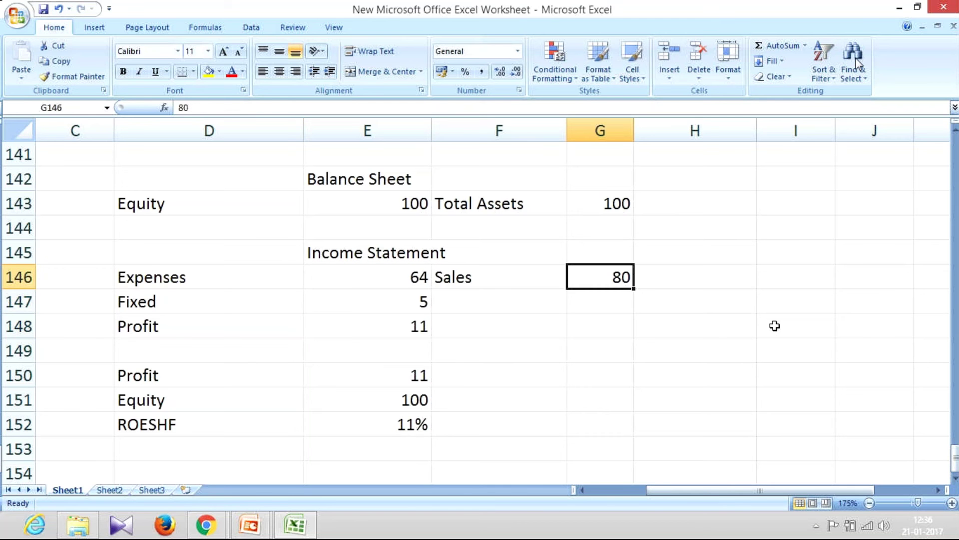
pyautogui.write('100')
pyautogui.press('Return')
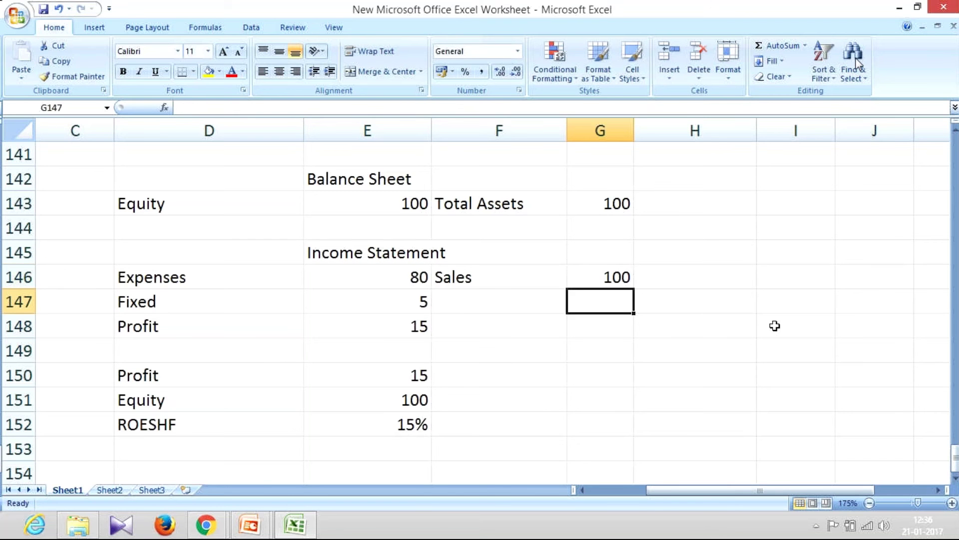
# - Raise the Sales amount in G146 to 120
pyautogui.press('Up')
pyautogui.write('120')
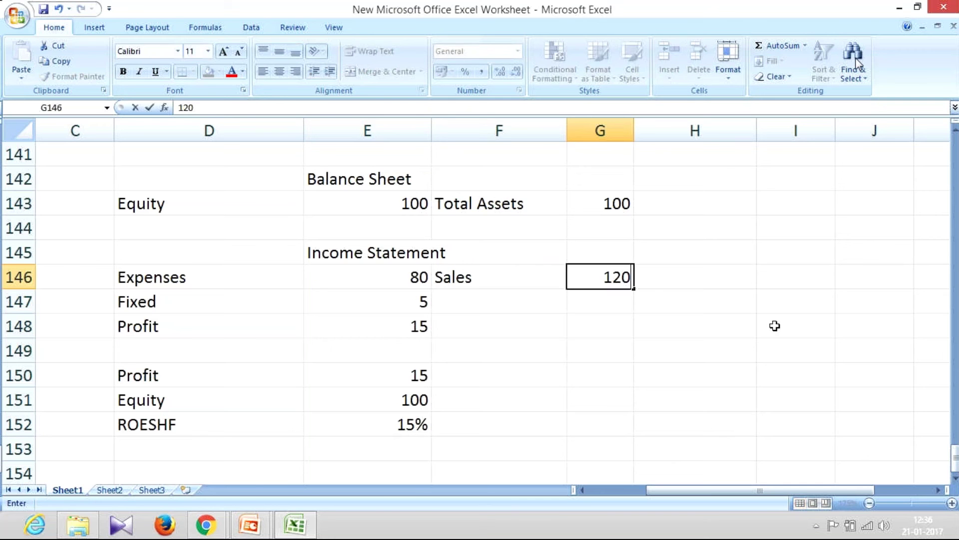
pyautogui.press('Return')
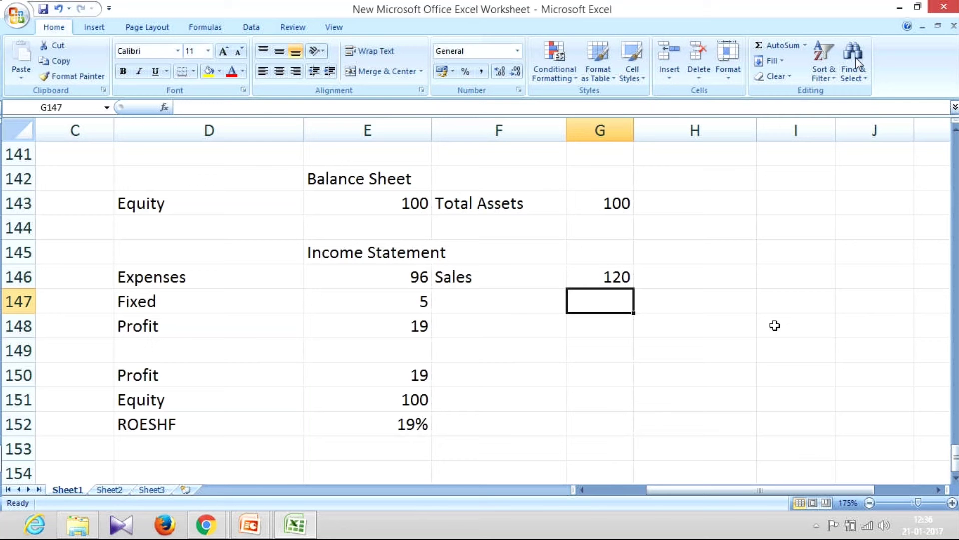
# - Select the Sales cells F146:G146 together with the Equity cells D143 and E143, and switch to the PowerPoint slide show
pyautogui.click(436, 276)
pyautogui.moveTo(476, 278); pyautogui.dragTo(576, 270)
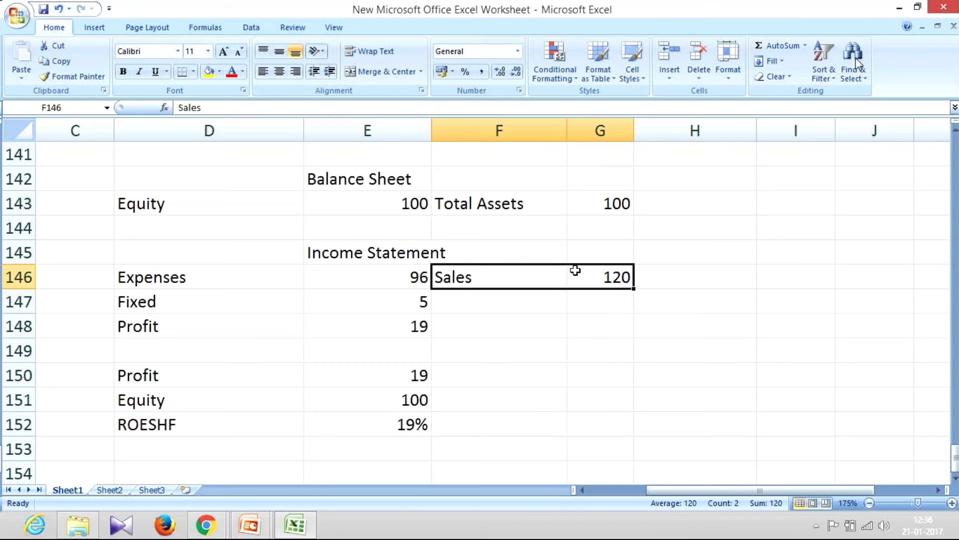
pyautogui.keyDown('ctrl'); pyautogui.click(123, 194); pyautogui.keyUp('ctrl')
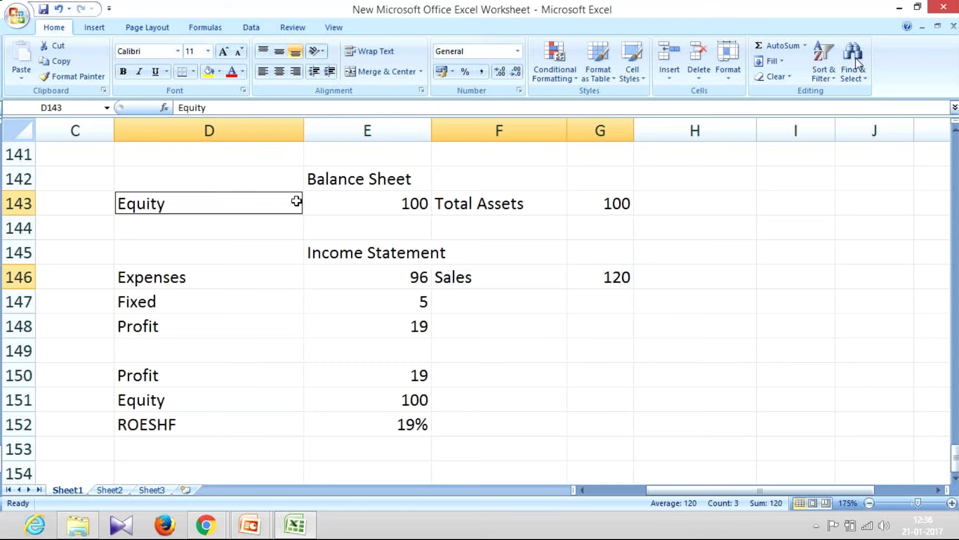
pyautogui.keyDown('ctrl'); pyautogui.click(339, 198); pyautogui.keyUp('ctrl')
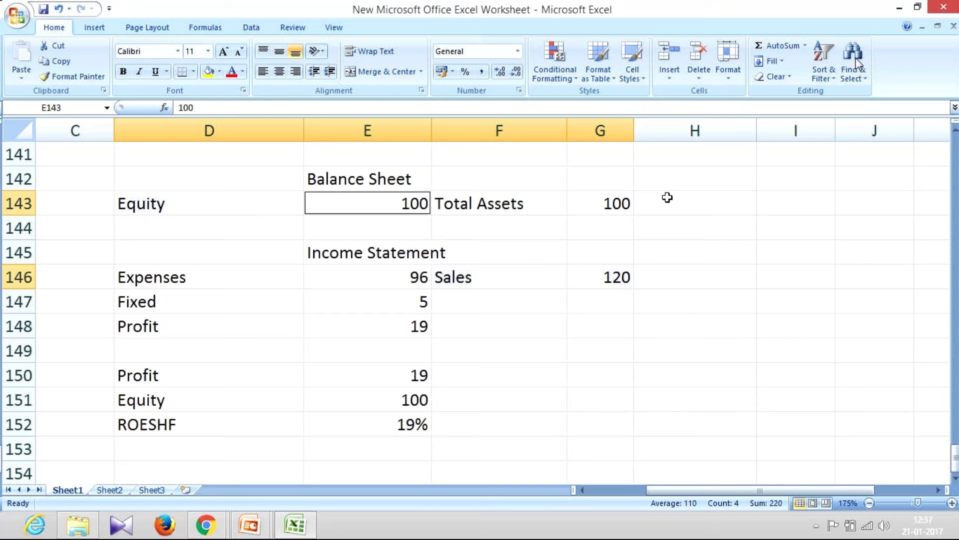
pyautogui.hotkey('alt', 'Tab')
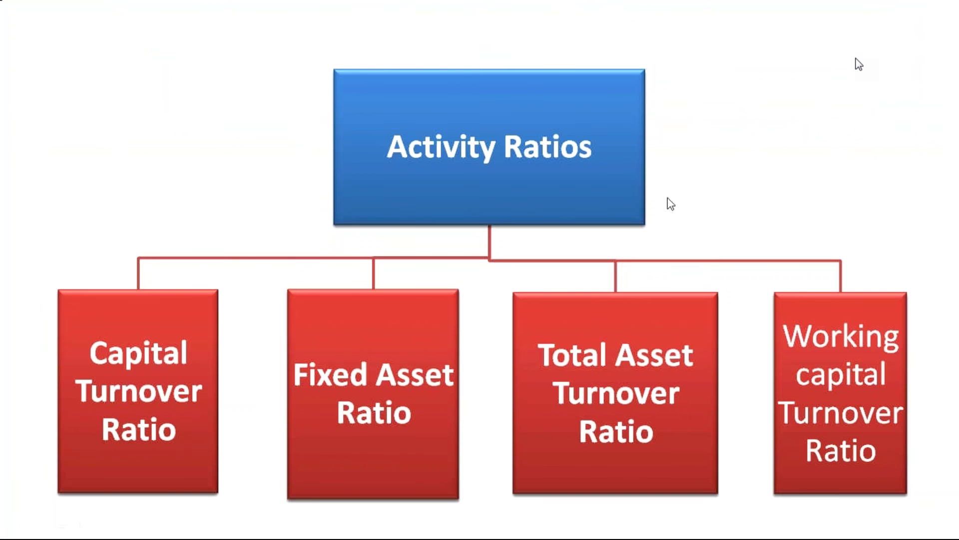
# - Switch to the Excel worksheet and enter "Capital T/O Ratio = Sales / Total Capital Employed" in G148
pyautogui.hotkey('alt', 'Tab')
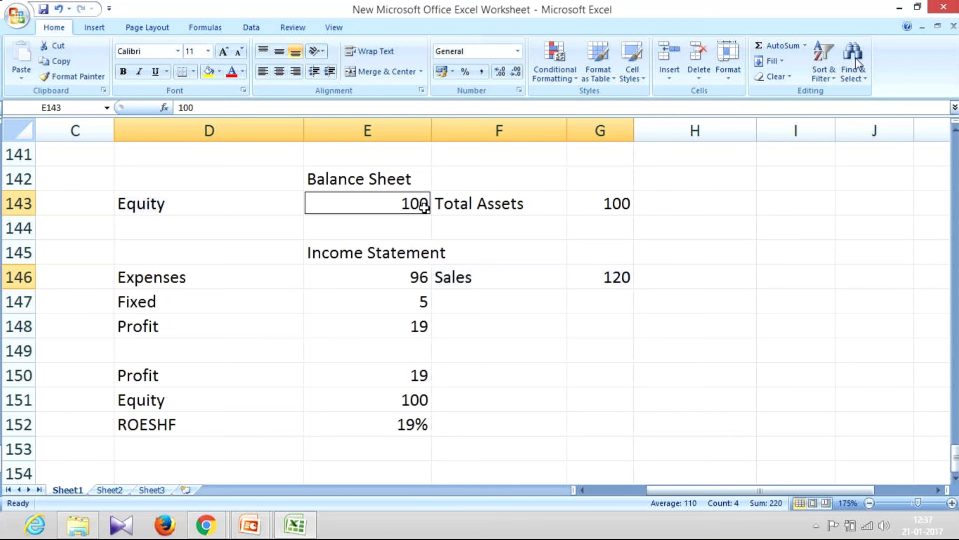
pyautogui.click(672, 284)
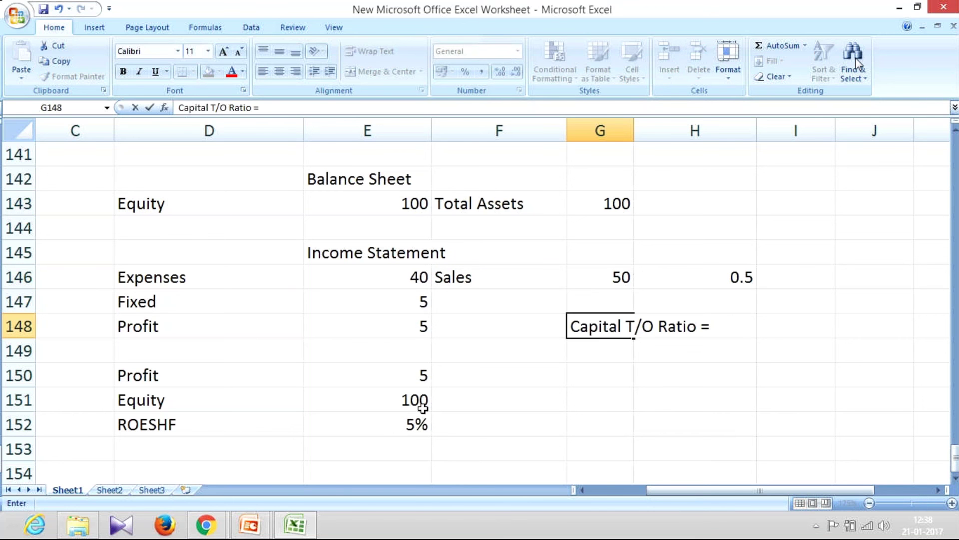
pyautogui.write('Sales / Total ')
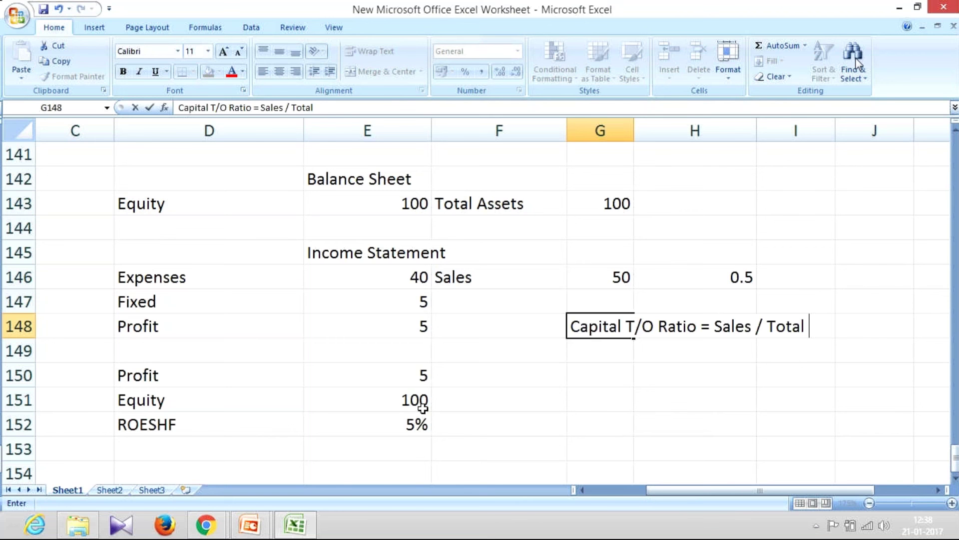
pyautogui.write('Cap')
pyautogui.write('ital Employed')
pyautogui.press('Return')
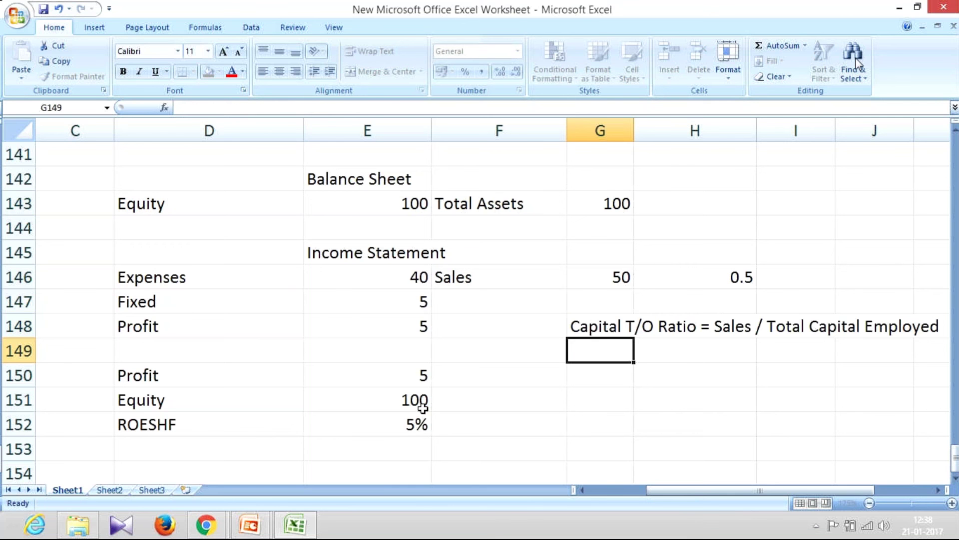
# - Repeat the G148 text in G149 and replace the word "Capital" before T/O Ratio with "Fixed Assets"
pyautogui.hotkey('ctrl', "'")
pyautogui.press('Left')
pyautogui.press('Left')
pyautogui.press('Left')
pyautogui.press('Left')
pyautogui.press('Left')
pyautogui.press('Left')
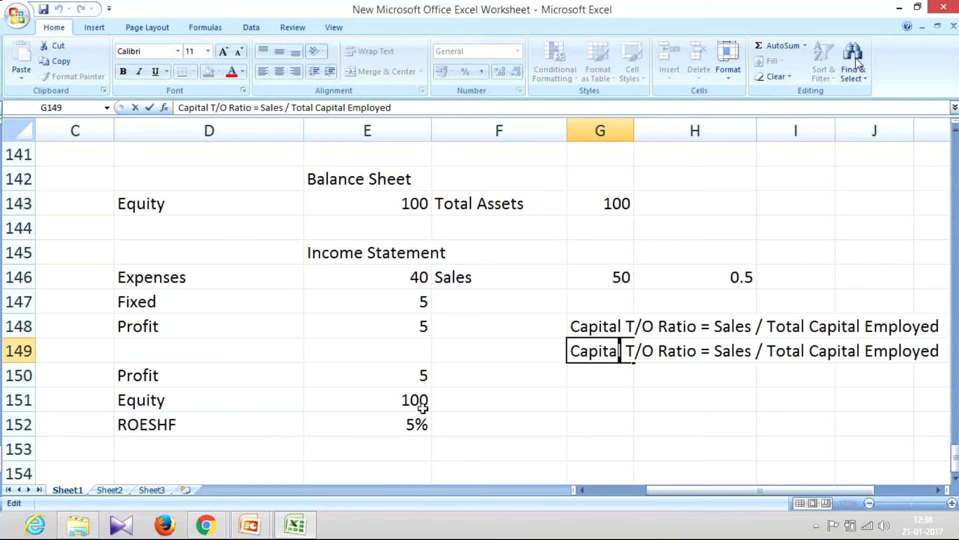
pyautogui.press('BackSpace')
pyautogui.press('BackSpace')
pyautogui.press('BackSpace')
pyautogui.press('BackSpace')
pyautogui.press('BackSpace')
pyautogui.press('BackSpace')
pyautogui.press('BackSpace')
pyautogui.write('F')
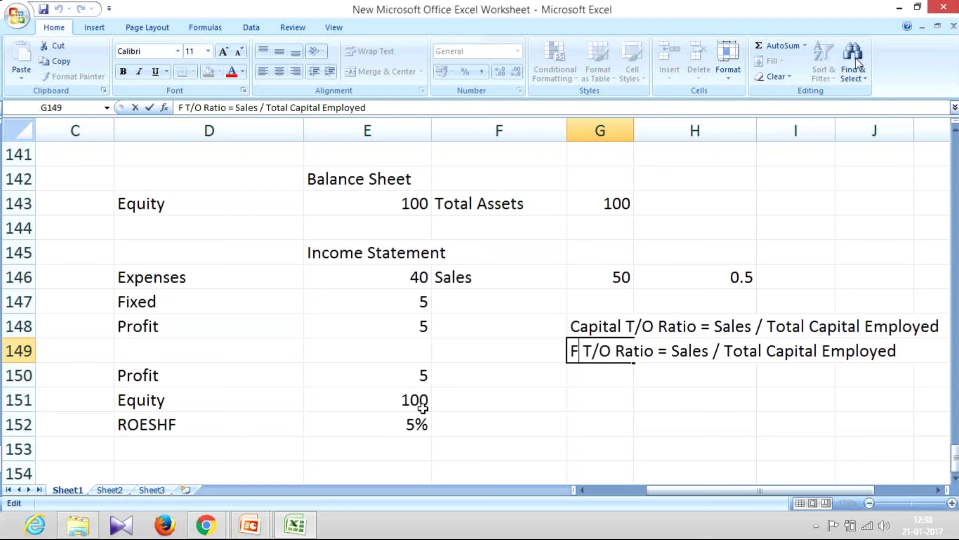
pyautogui.write('i')
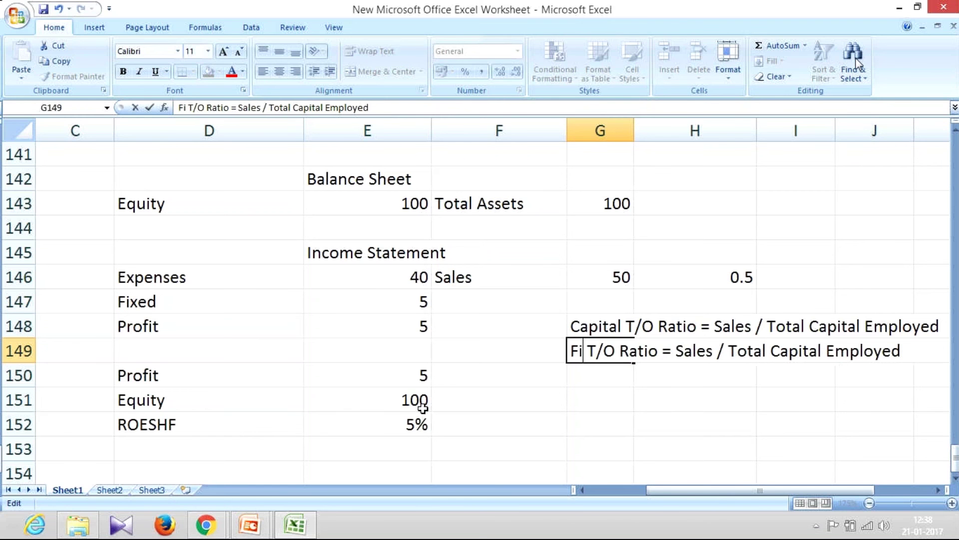
pyautogui.write('x')
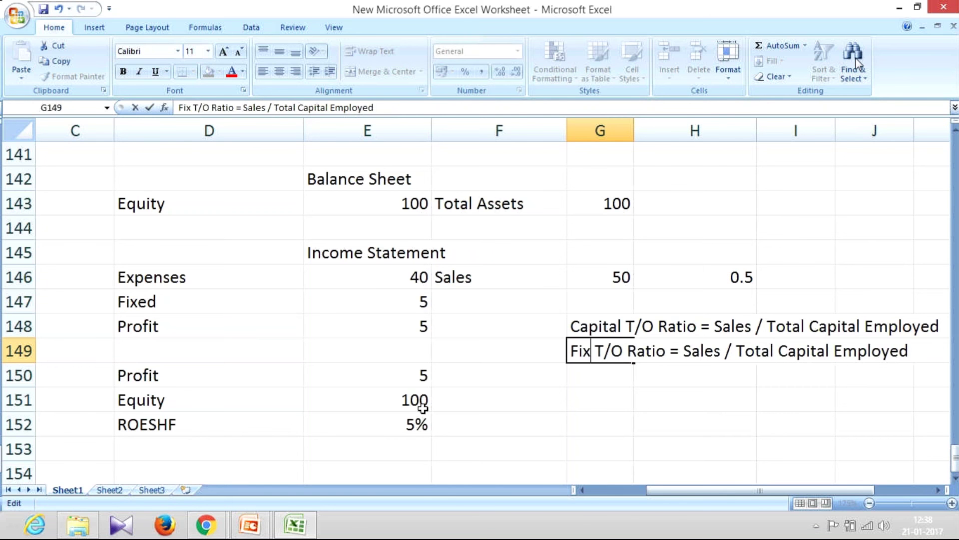
pyautogui.write('ed A')
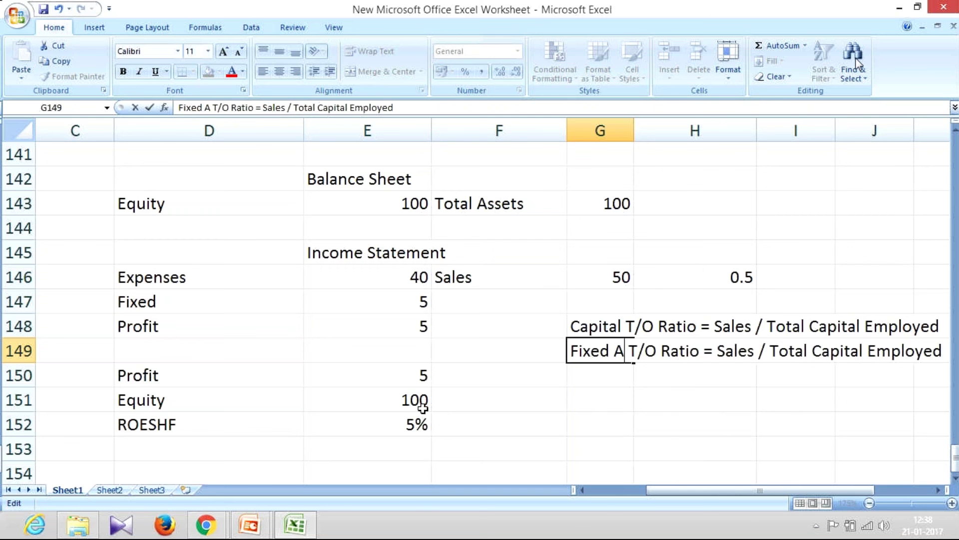
pyautogui.write('ssets')
pyautogui.press('Return')
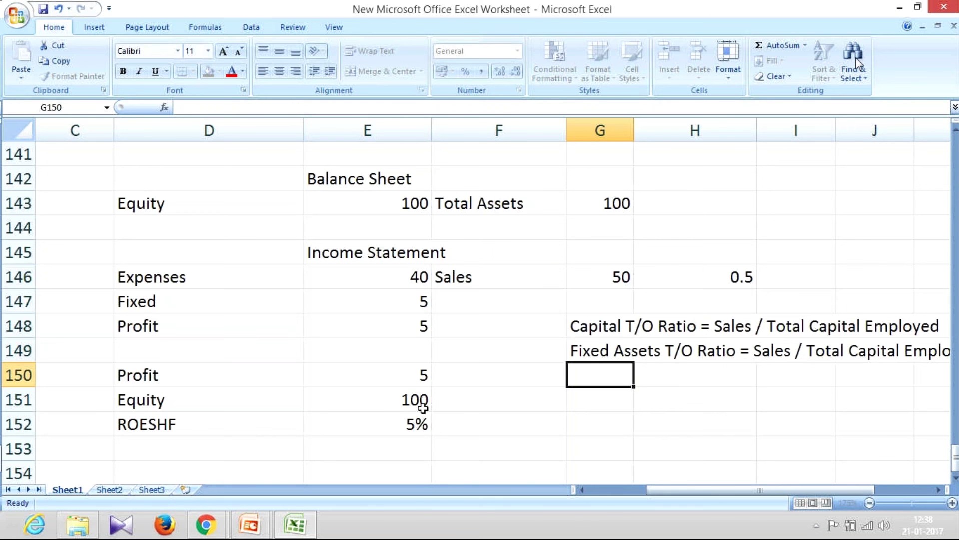
# - Change the denominator of the ratio text in G149 from "Total Capital Employed" to "Fixed Assets"
pyautogui.press('Up')
pyautogui.press('F2')
pyautogui.press('BackSpace')
pyautogui.press('BackSpace')
pyautogui.press('BackSpace')
pyautogui.press('BackSpace')
pyautogui.press('BackSpace')
pyautogui.press('BackSpace')
pyautogui.press('BackSpace')
pyautogui.press('BackSpace')
pyautogui.press('BackSpace')
pyautogui.press('BackSpace')
pyautogui.press('BackSpace')
pyautogui.press('BackSpace')
pyautogui.press('BackSpace')
pyautogui.press('BackSpace')
pyautogui.press('BackSpace')
pyautogui.press('BackSpace')
pyautogui.press('BackSpace')
pyautogui.press('BackSpace')
pyautogui.press('BackSpace')
pyautogui.press('BackSpace')
pyautogui.write('Fixed Asset')
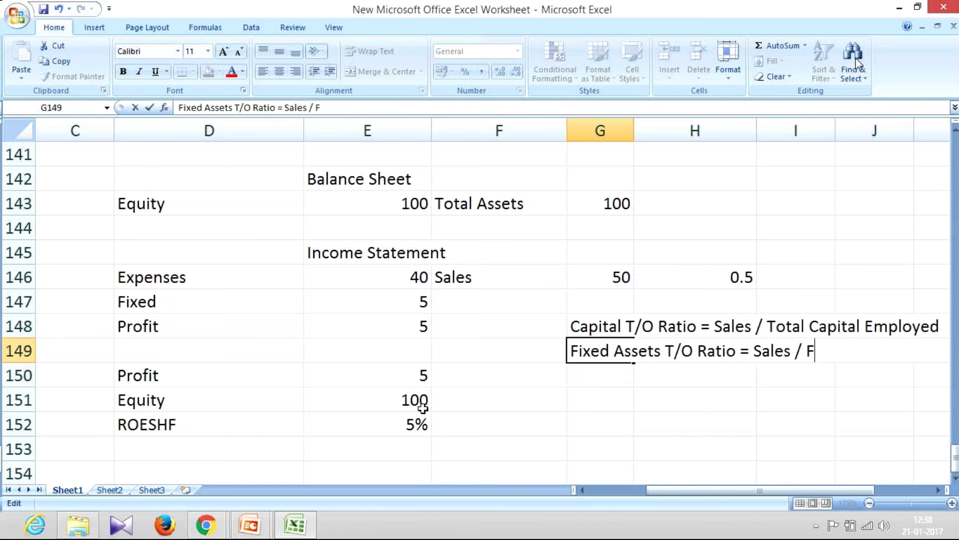
pyautogui.write('sset')
pyautogui.press('Return')
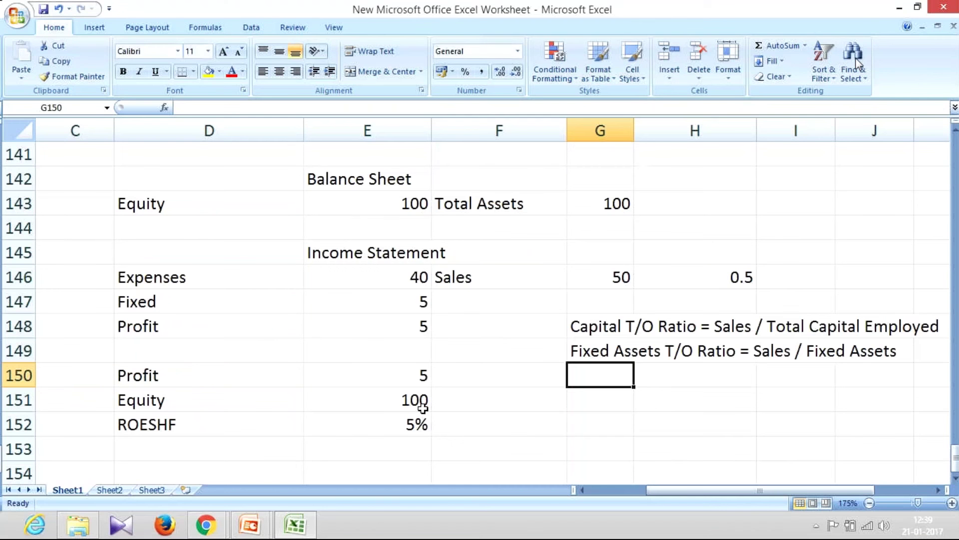
# - Enter a formula in G150 that references the Capital T/O Ratio text in G148
pyautogui.write('=')
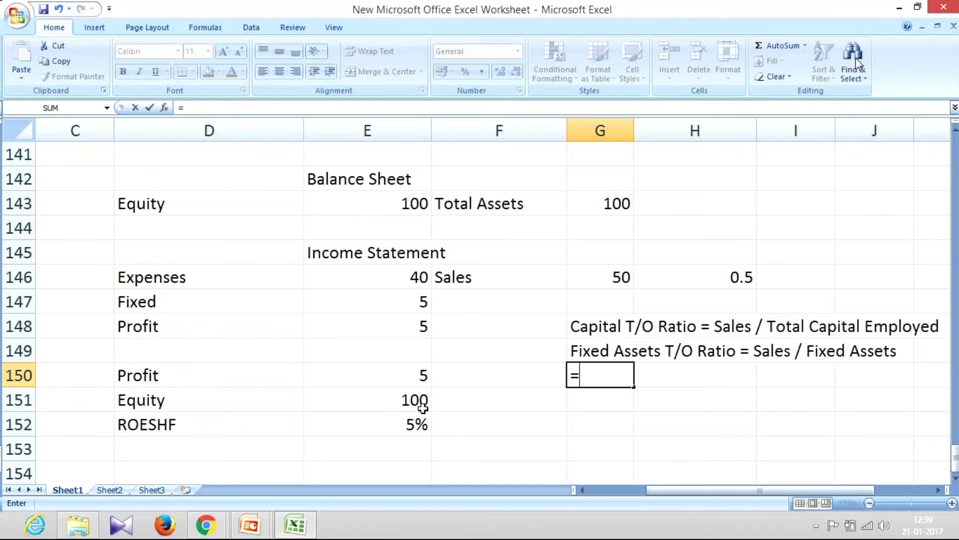
pyautogui.press('Up')
pyautogui.press('Up')
pyautogui.press('Return')
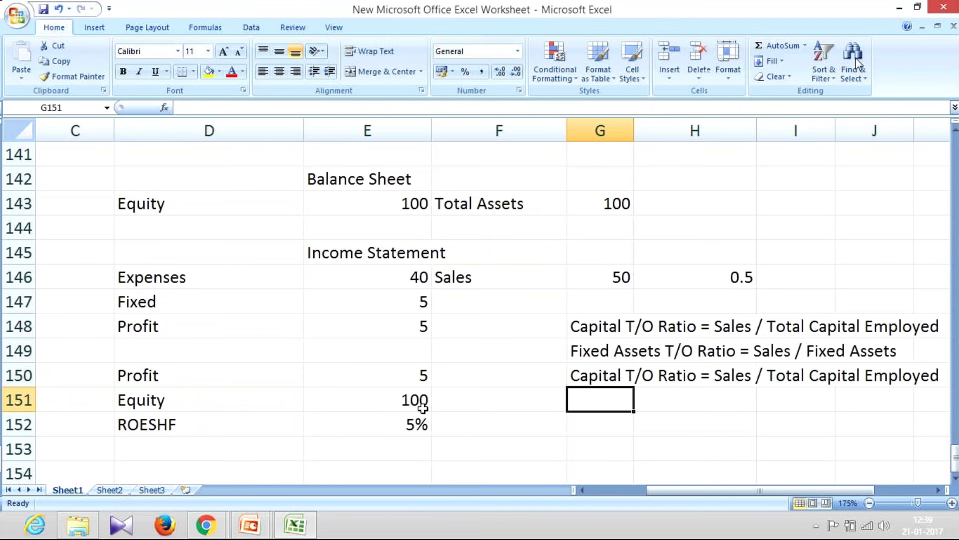
# - Select cells I150:K150 to mark the "/ Total Capital Employed" part of the ratio text
pyautogui.press('Up')
pyautogui.press('Right')
pyautogui.press('Right')
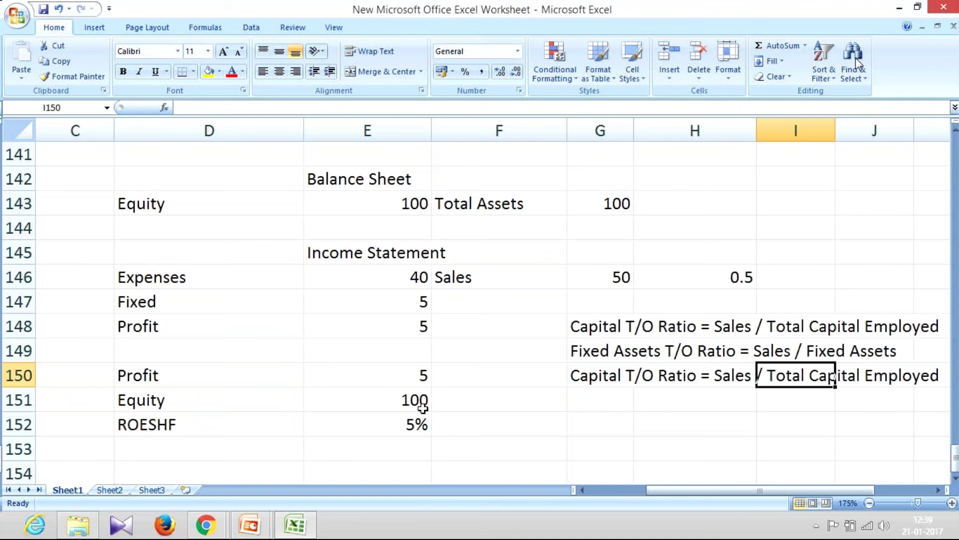
pyautogui.hotkey('shift', 'Right')
pyautogui.hotkey('shift', 'Right')
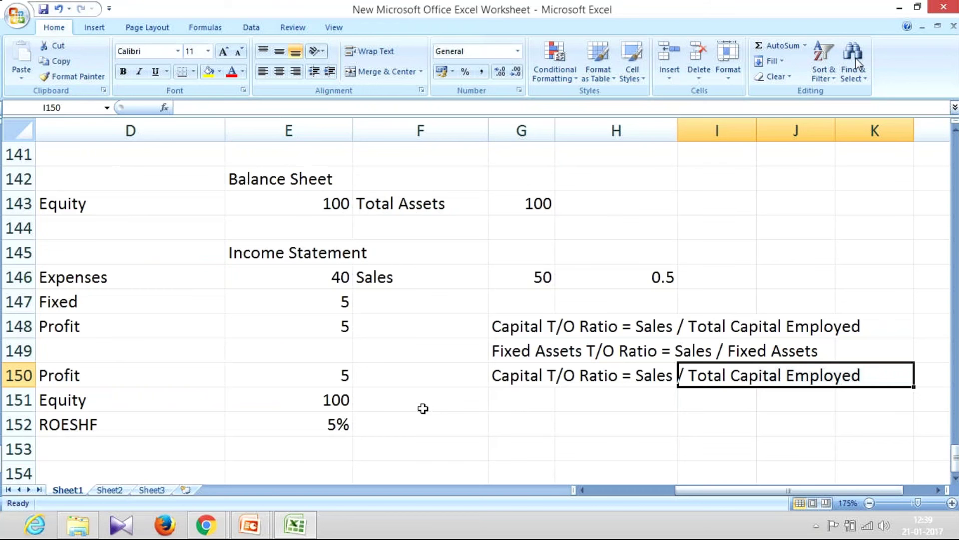
# - Switch to the GoToMeeting webinar in Chrome and read through the earlier participant messages in the chat
pyautogui.hotkey('alt', 'Tab')
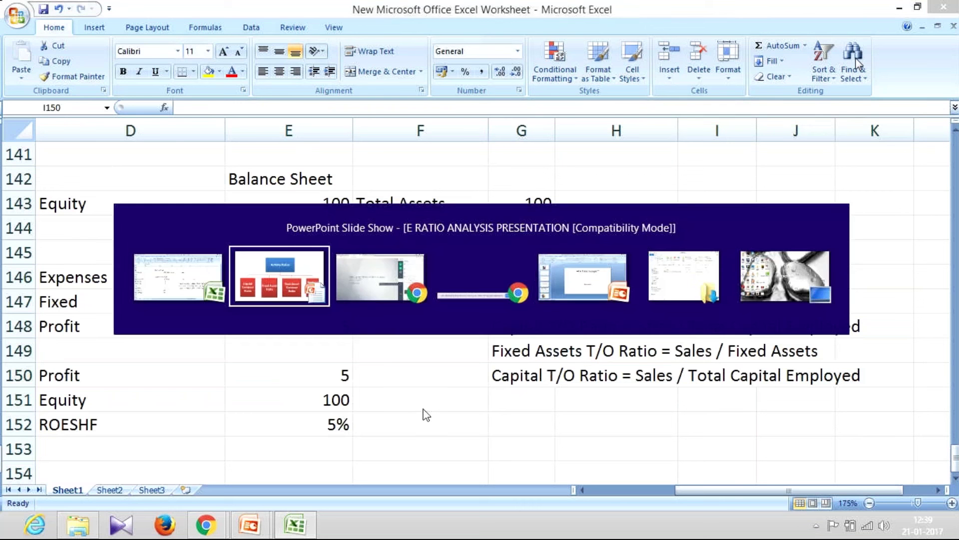
pyautogui.hotkey('alt', 'Tab')
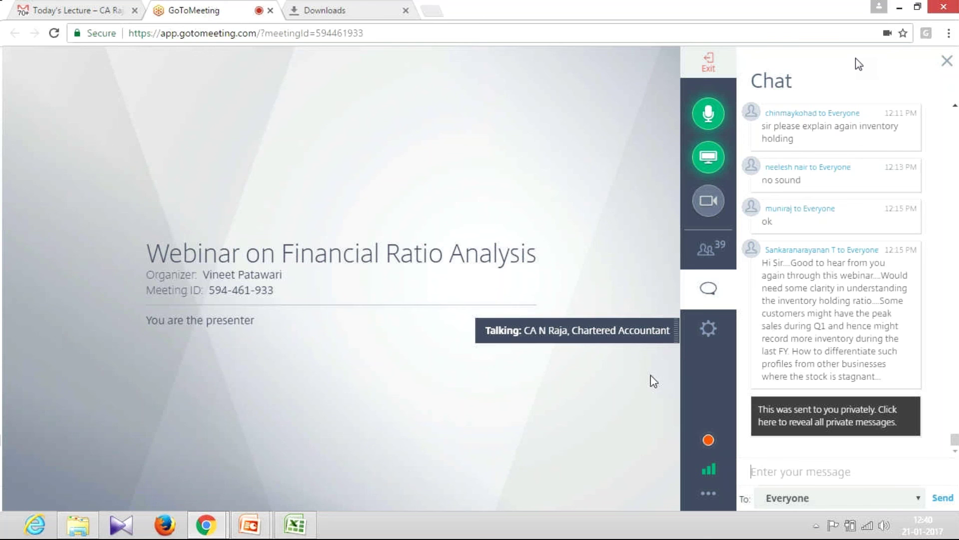
pyautogui.scroll(4, 792, 330)
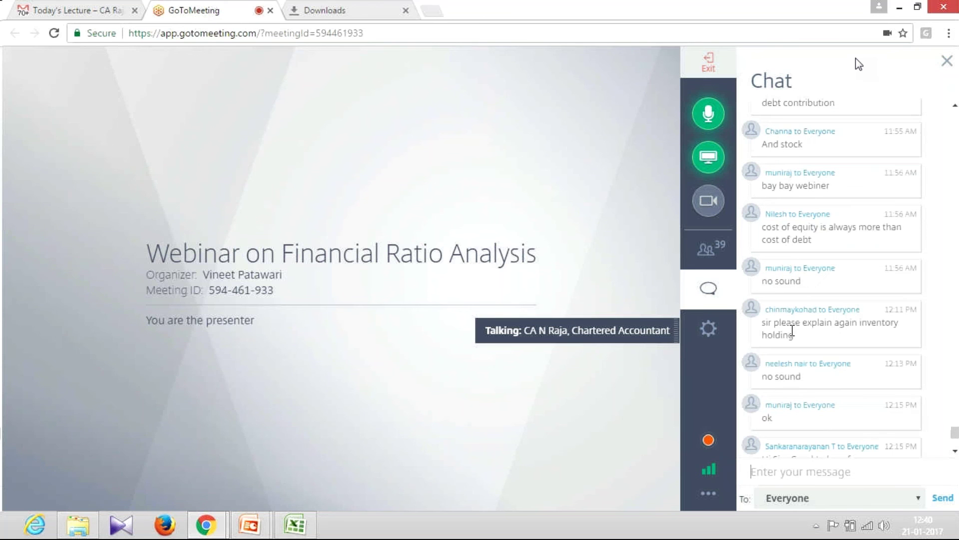
pyautogui.scroll(1, 792, 329)
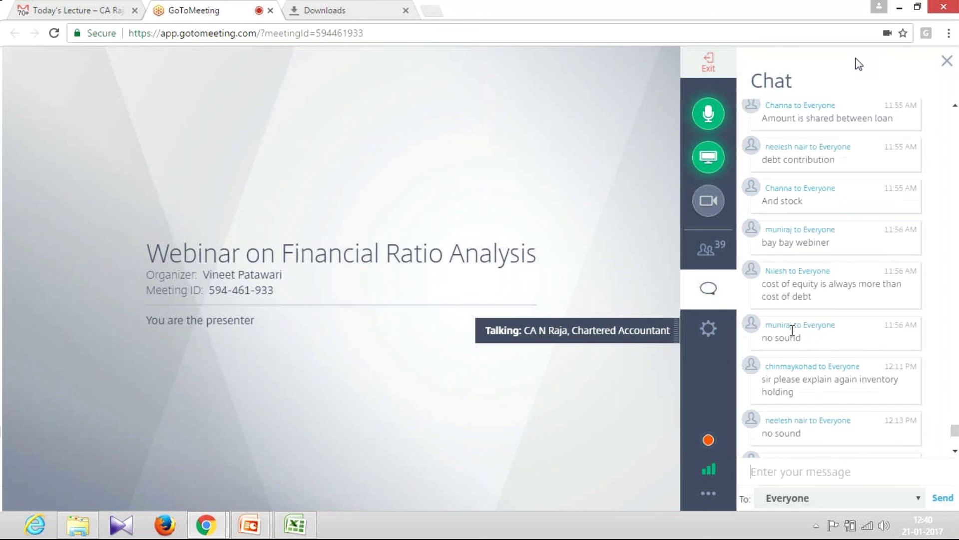
pyautogui.scroll(1, 792, 329)
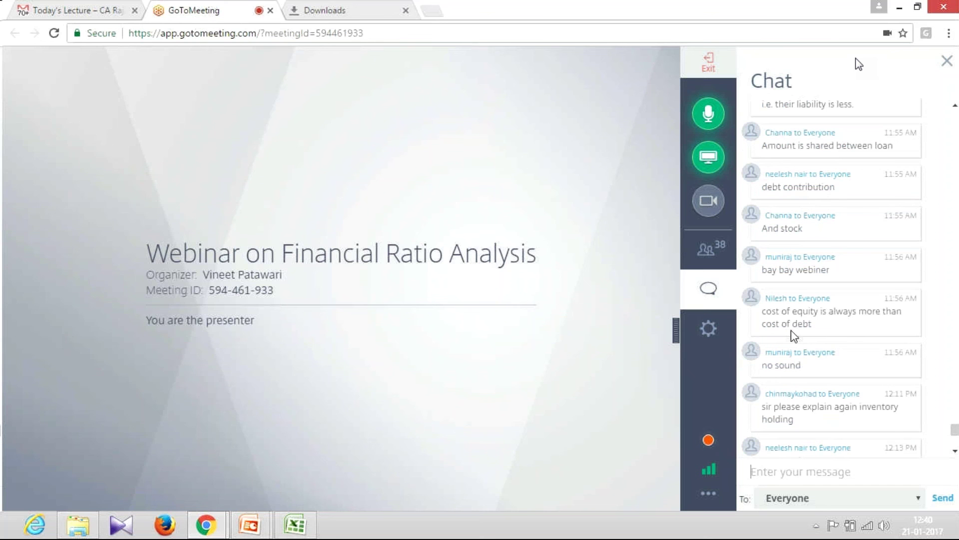
pyautogui.scroll(-1, 793, 335)
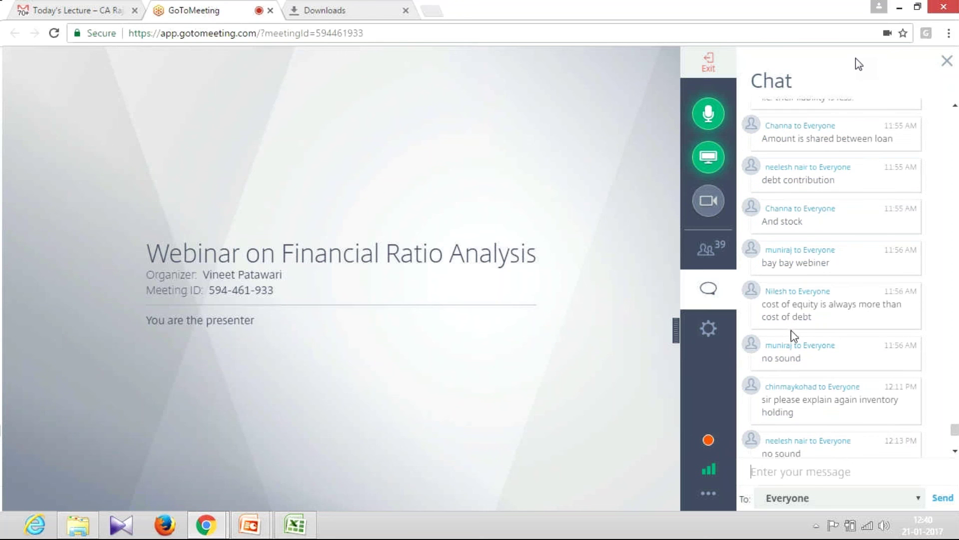
pyautogui.scroll(-2, 790, 330)
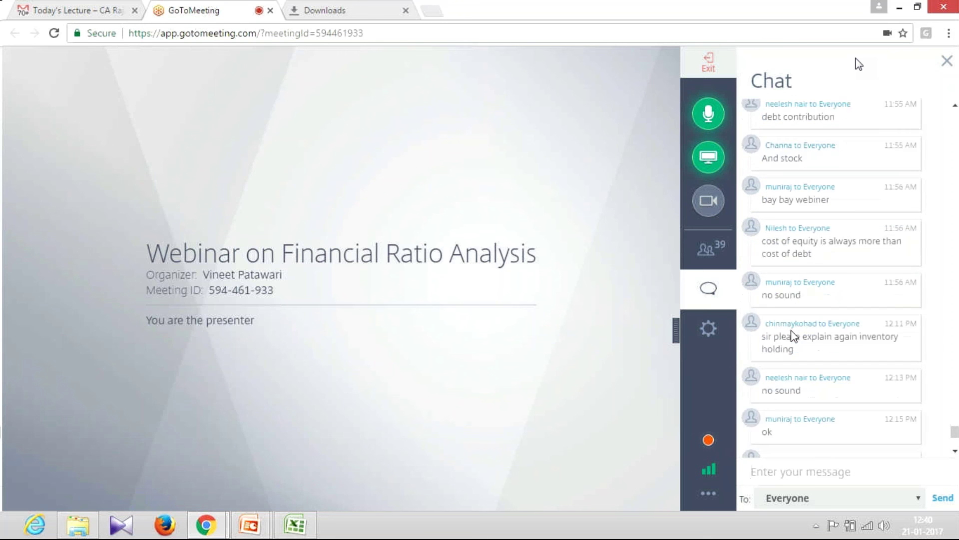